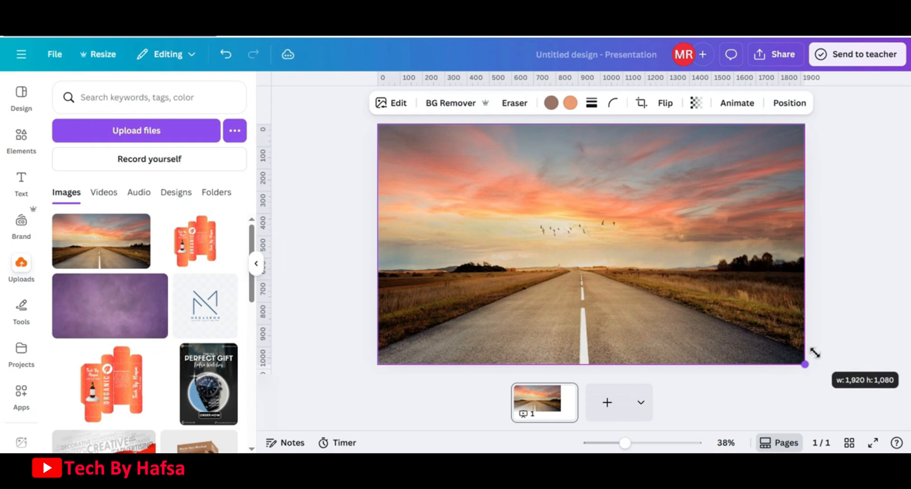
- Add a square shape from the Rectangle elements and stretch it to cover the whole page over the road photo
click(323, 209)
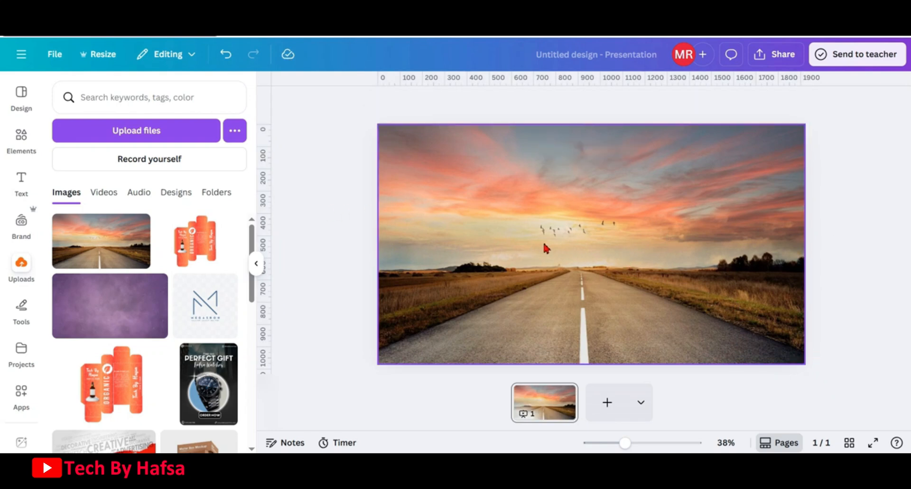
click(26, 146)
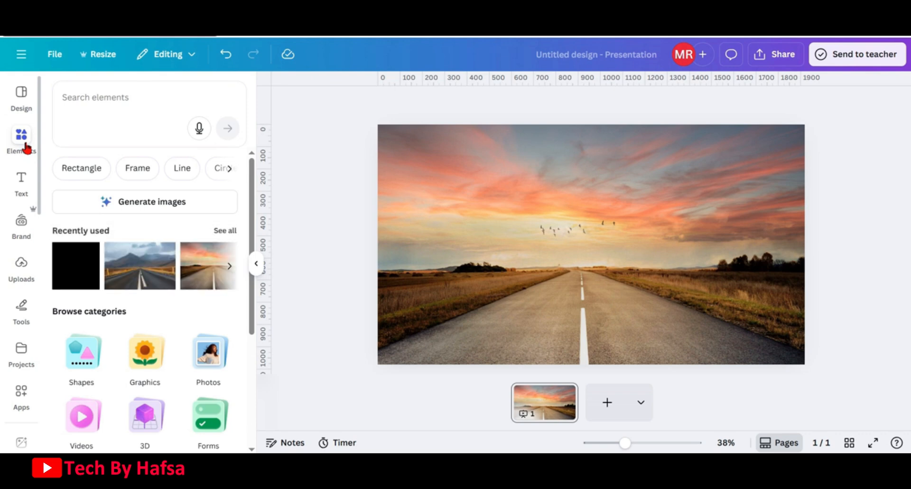
click(72, 172)
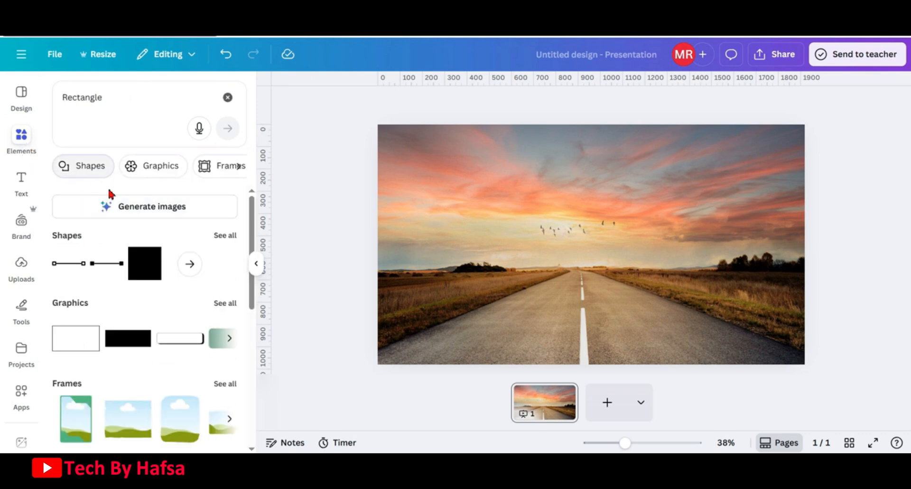
click(138, 265)
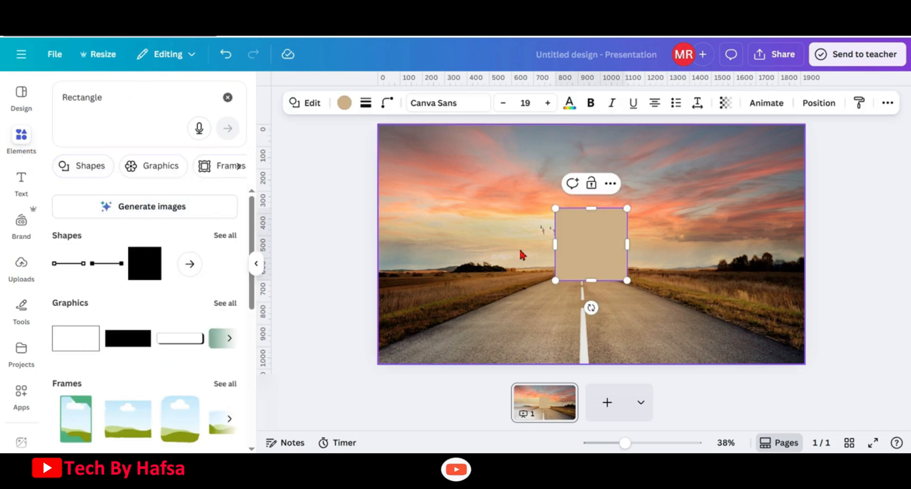
drag(614, 258, 806, 178)
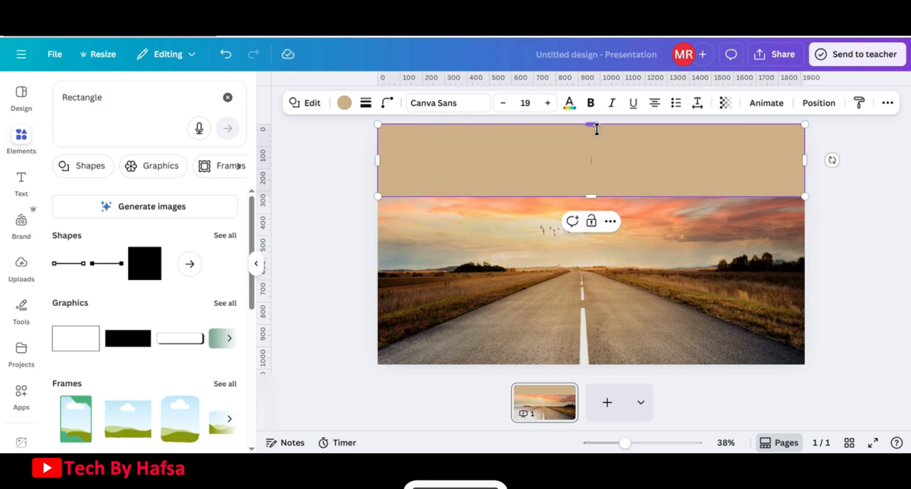
drag(596, 129, 594, 125)
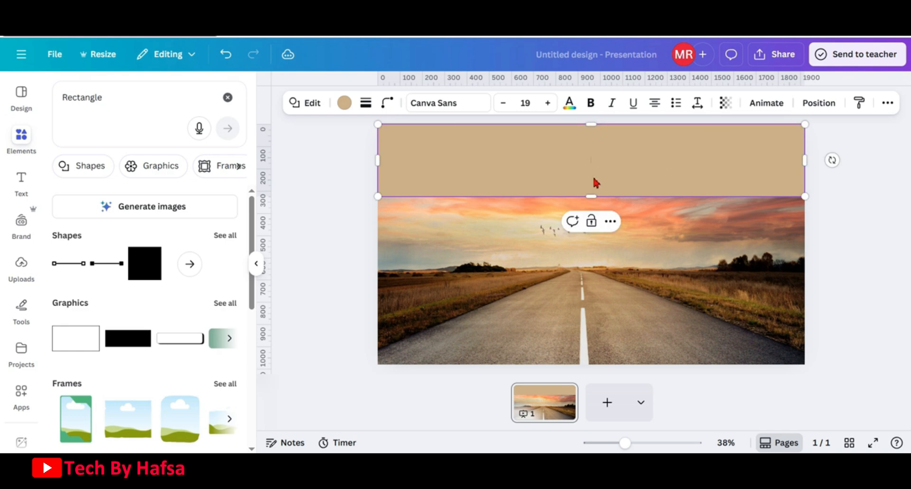
drag(591, 196, 592, 364)
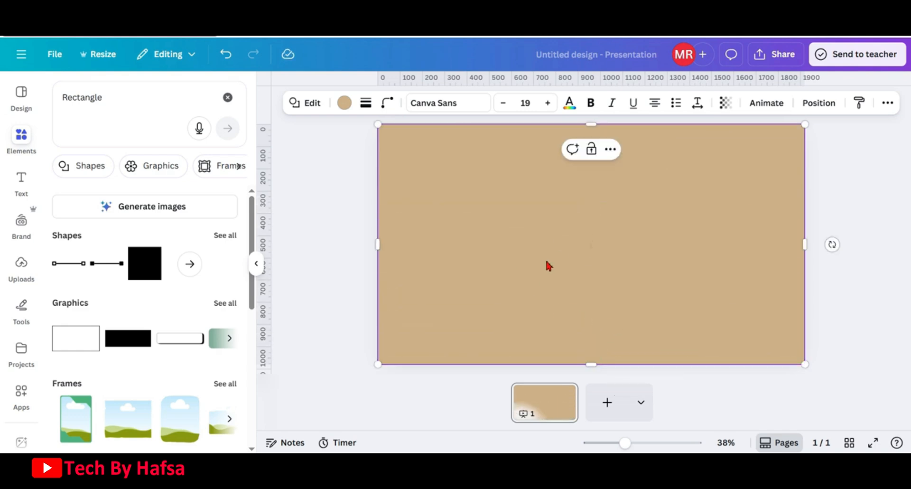
- Fill the full-page rectangle with black and set its transparency to 60
click(342, 102)
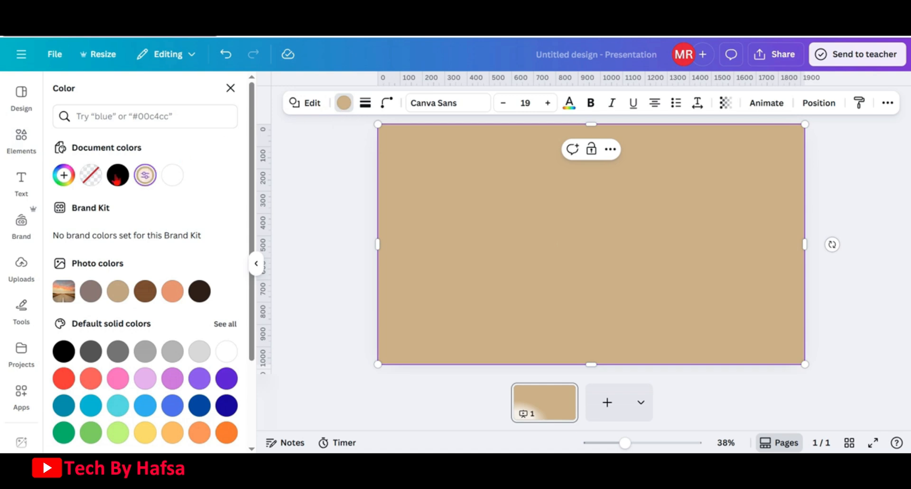
click(116, 177)
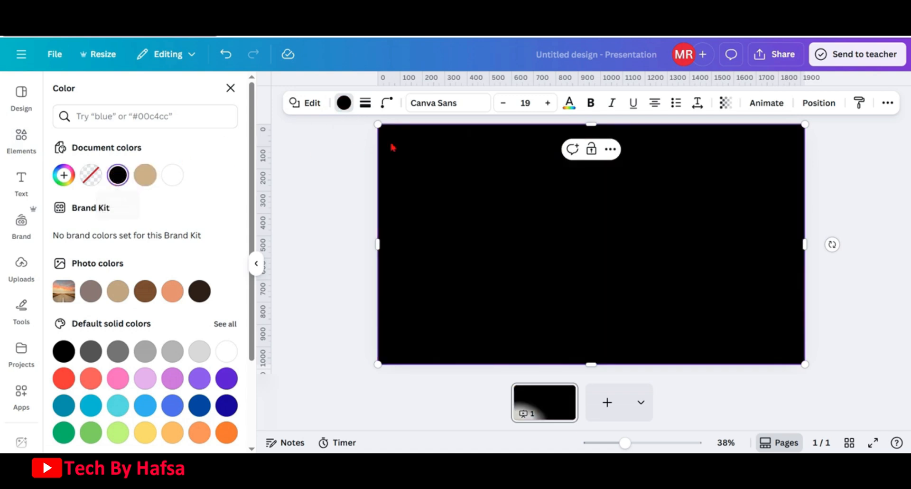
click(725, 103)
click(775, 152)
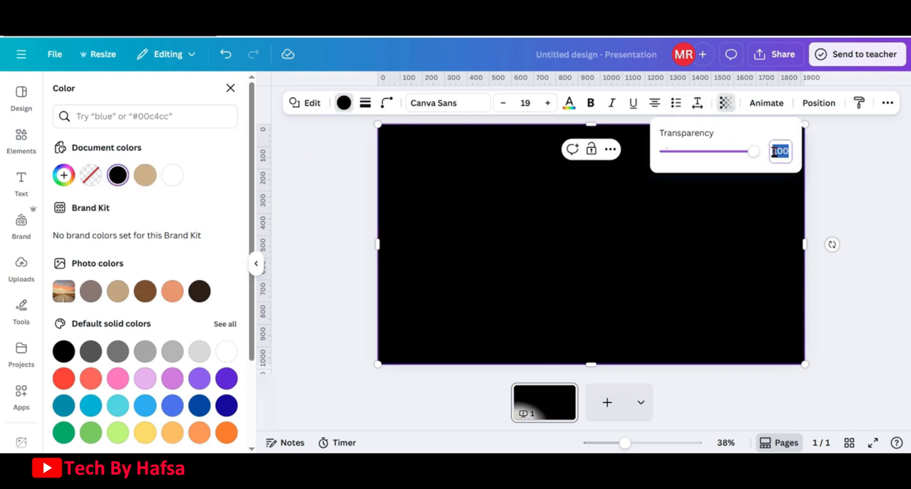
text(60)
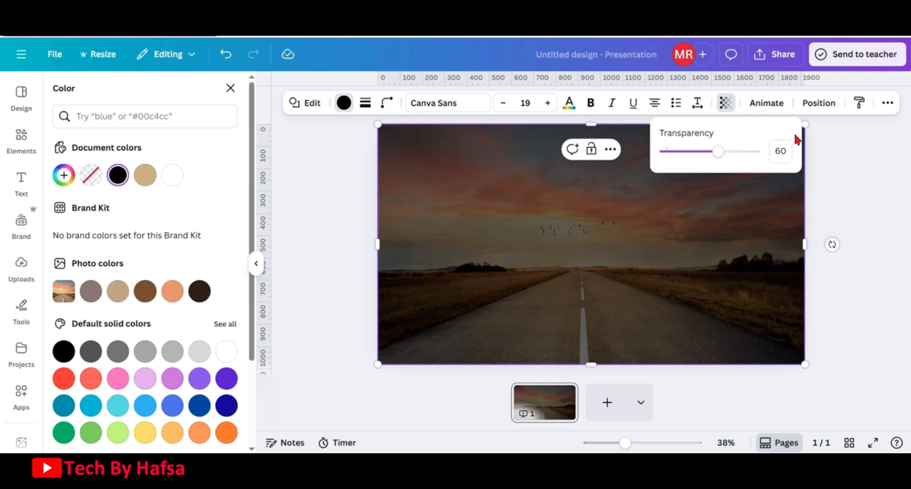
click(656, 243)
click(821, 212)
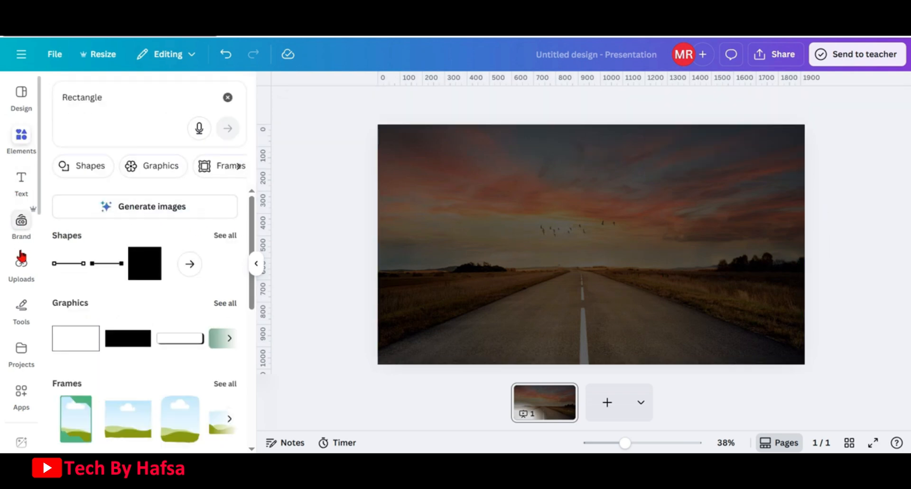
- Search the apps for TypeCraft and open it
click(20, 401)
click(144, 97)
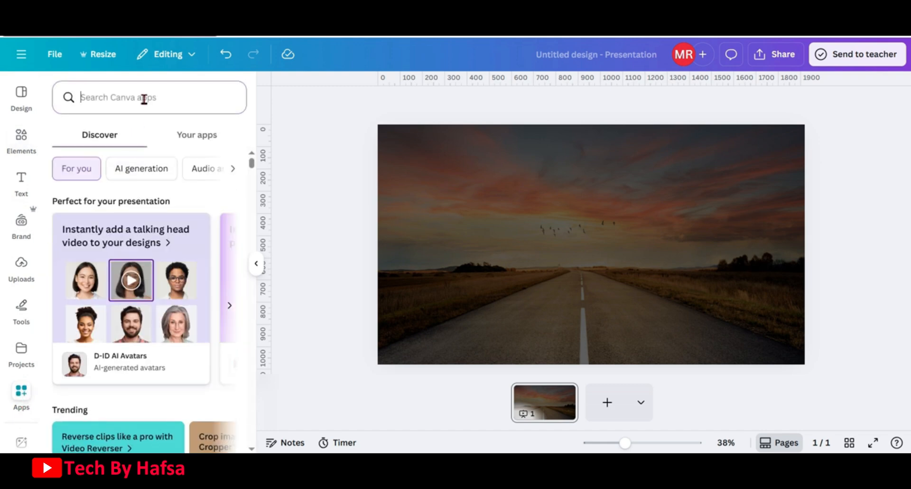
text(type)
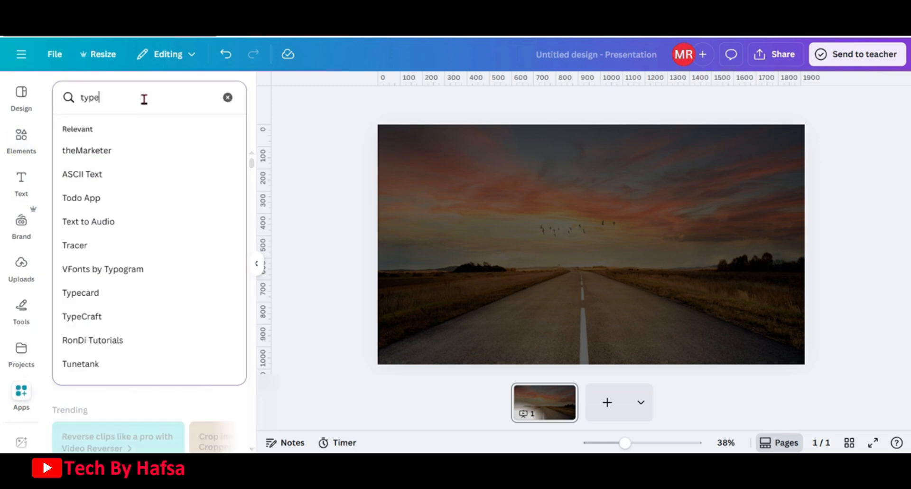
text(craft)
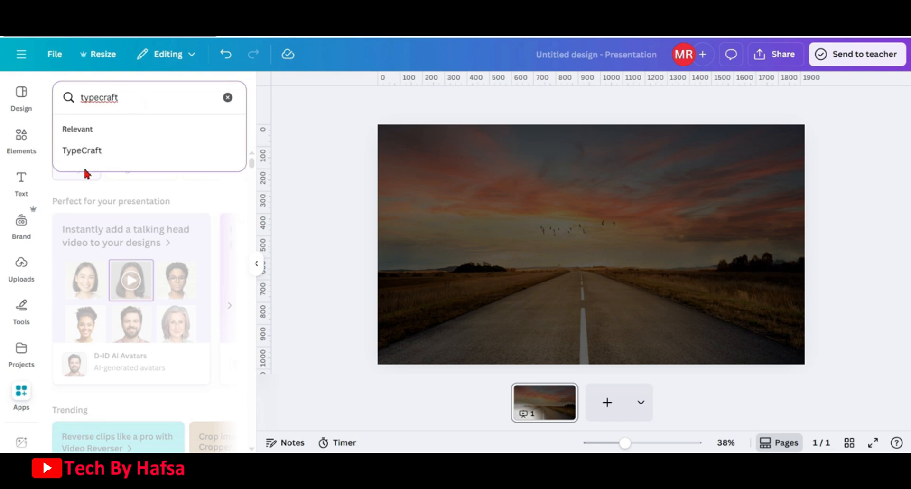
click(88, 152)
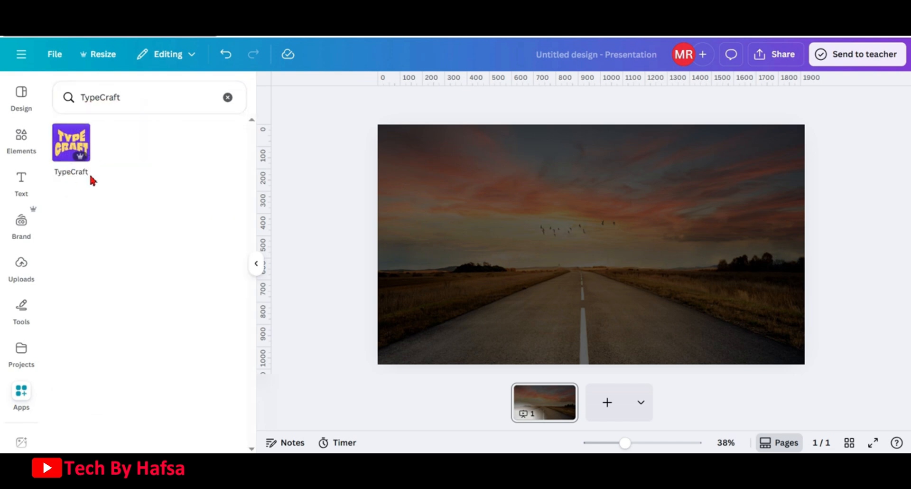
click(63, 146)
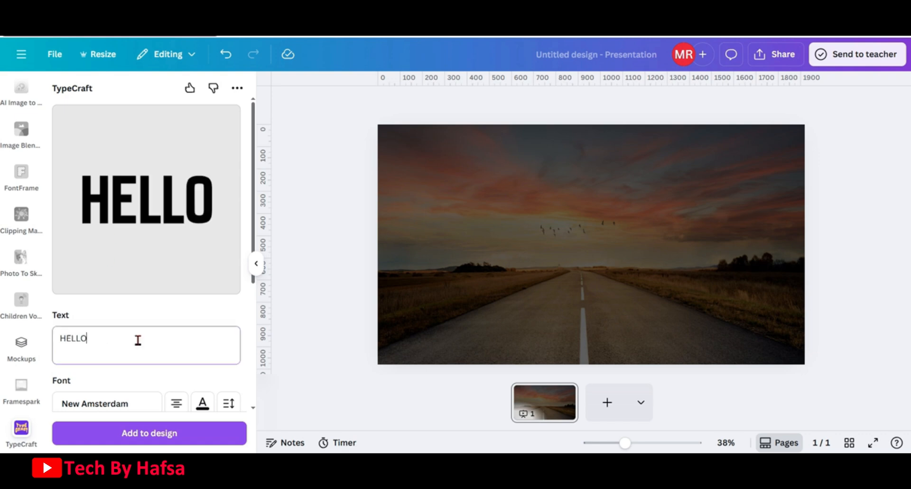
- Set the HELLO text's color to white and its font to Anton in TypeCraft
scroll(161, 337, down, 2)
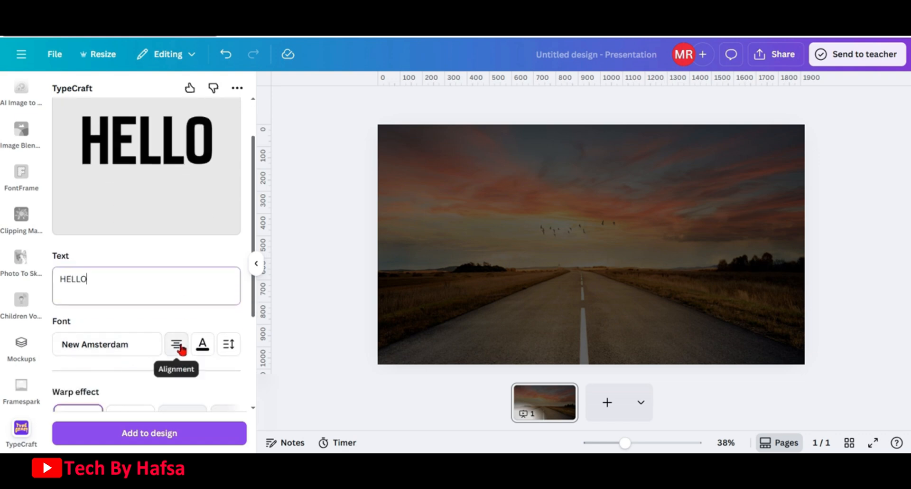
click(207, 349)
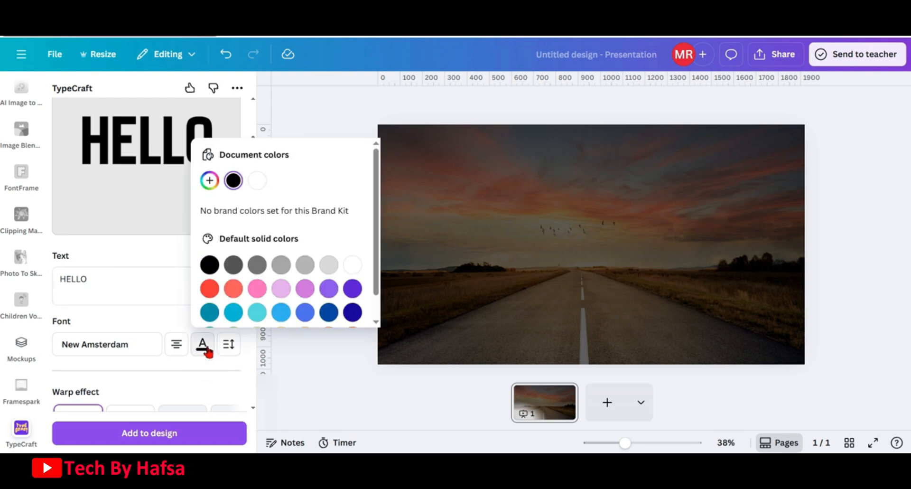
click(351, 265)
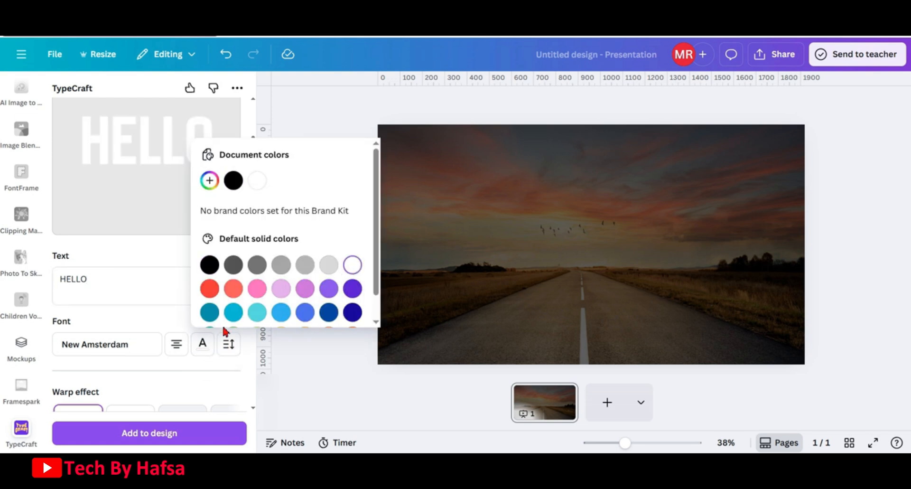
click(175, 328)
click(111, 348)
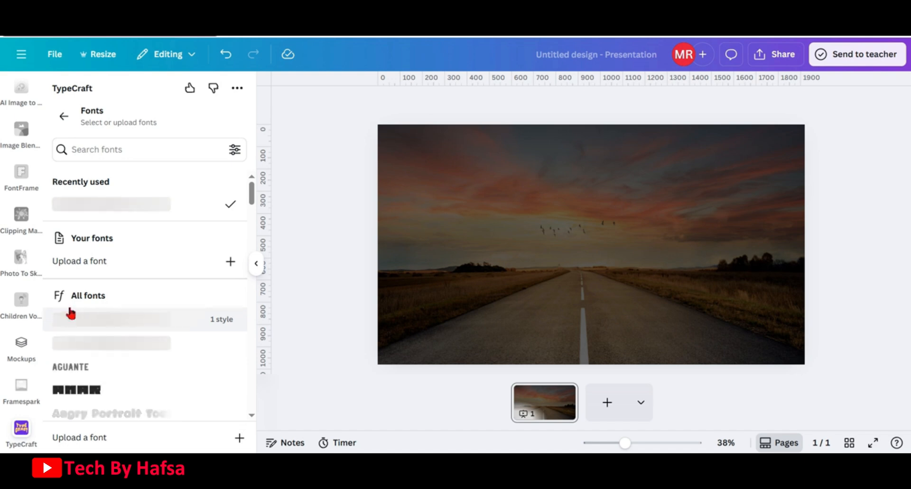
click(125, 154)
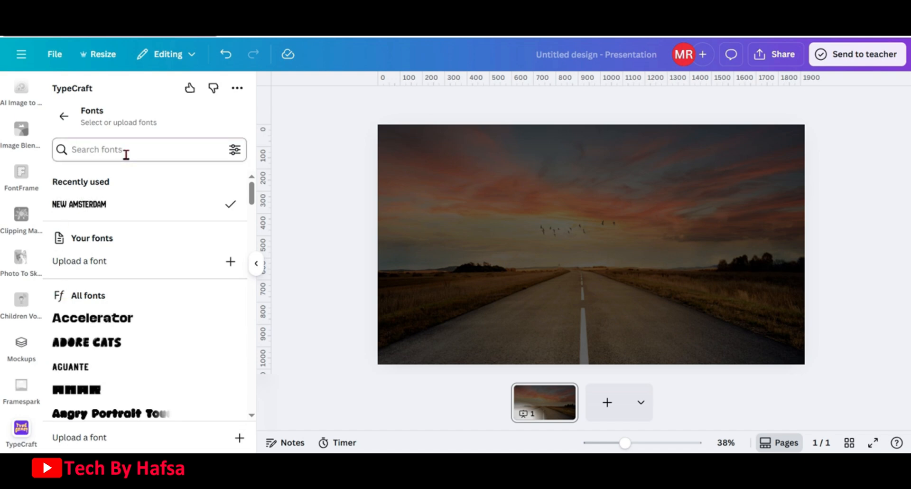
text(anton)
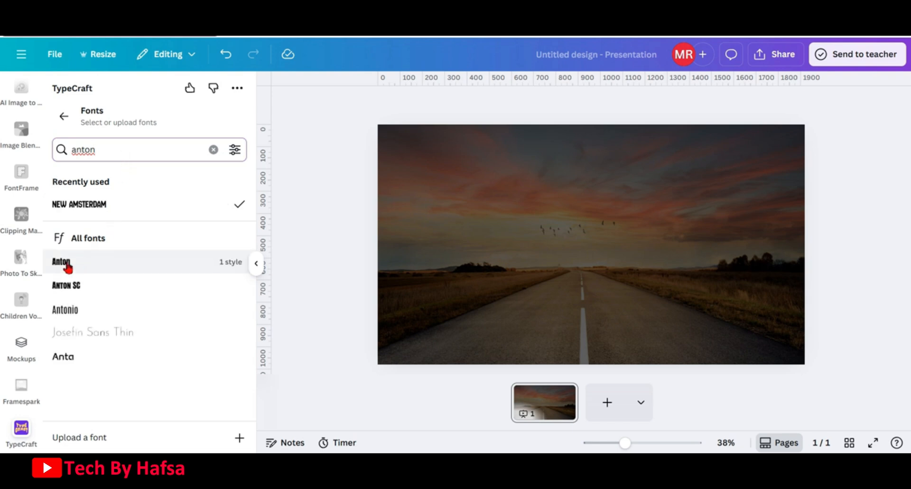
click(64, 269)
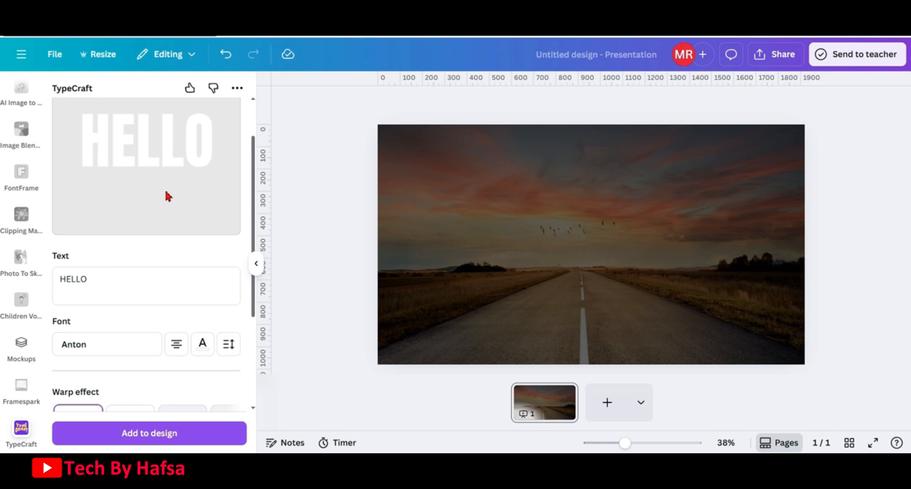
- Add the HELLO text to the design without a warp effect
scroll(166, 192, down, 3)
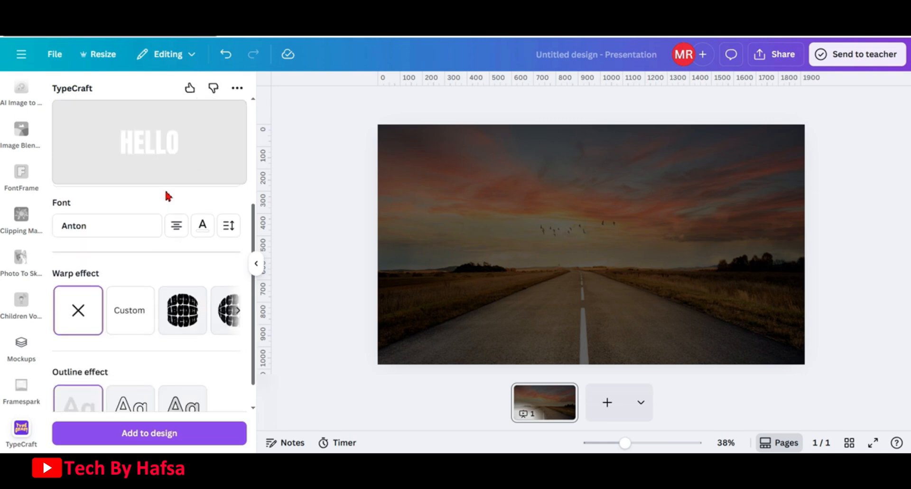
scroll(166, 192, up, 3)
click(151, 432)
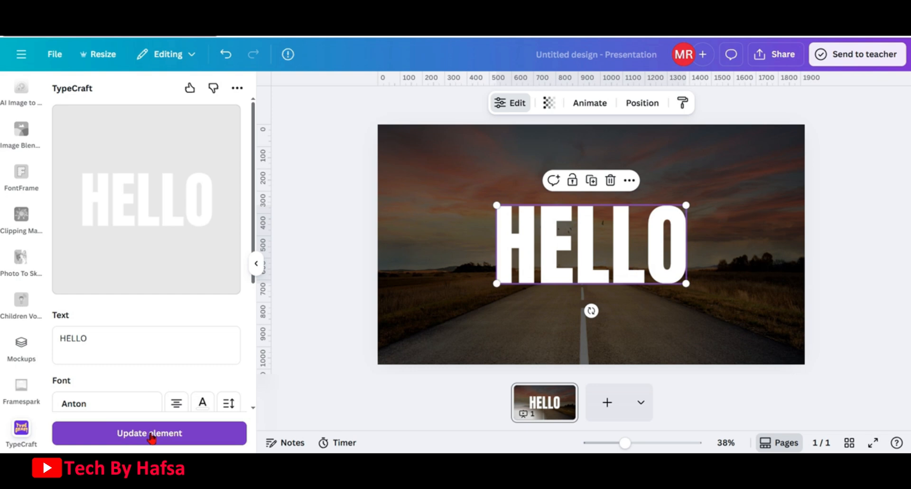
- Shrink the HELLO text slightly and place a duplicate of it directly beneath
drag(607, 253, 603, 247)
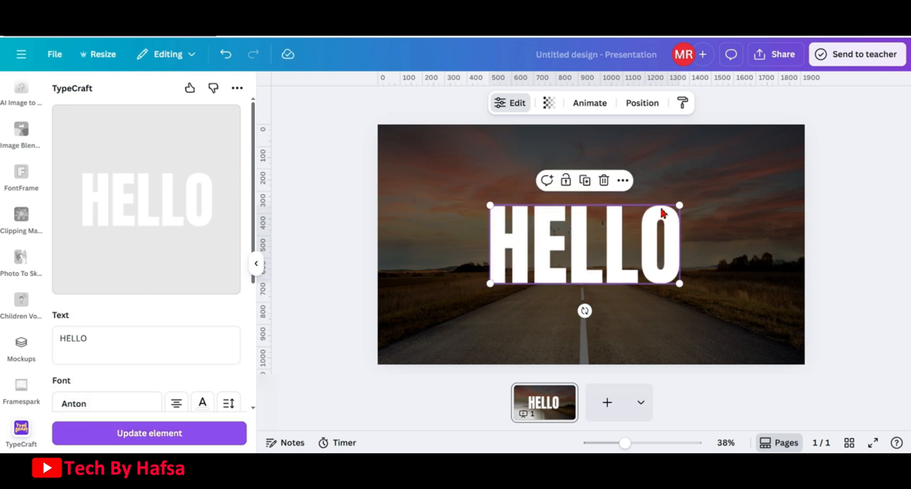
drag(679, 204, 666, 211)
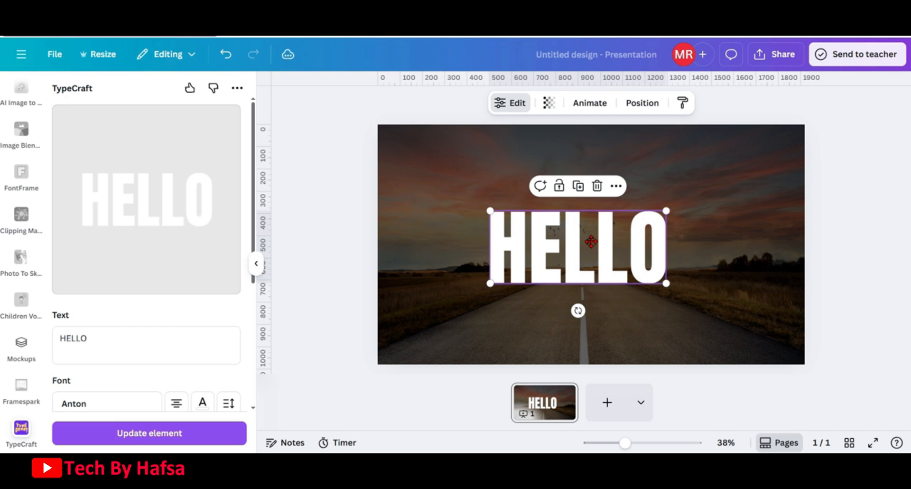
drag(591, 242, 588, 308)
click(592, 184)
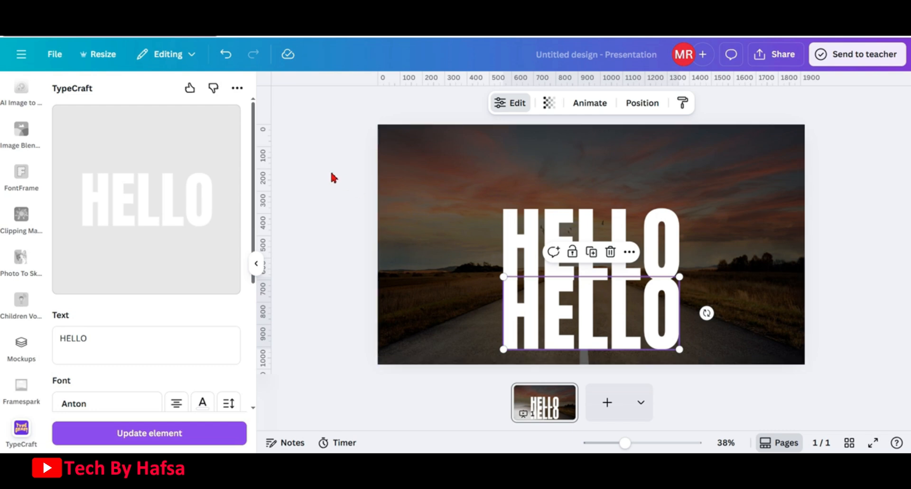
- Preview the preset warp effects on the lower HELLO text in TypeCraft and return it to no warp
drag(255, 180, 255, 285)
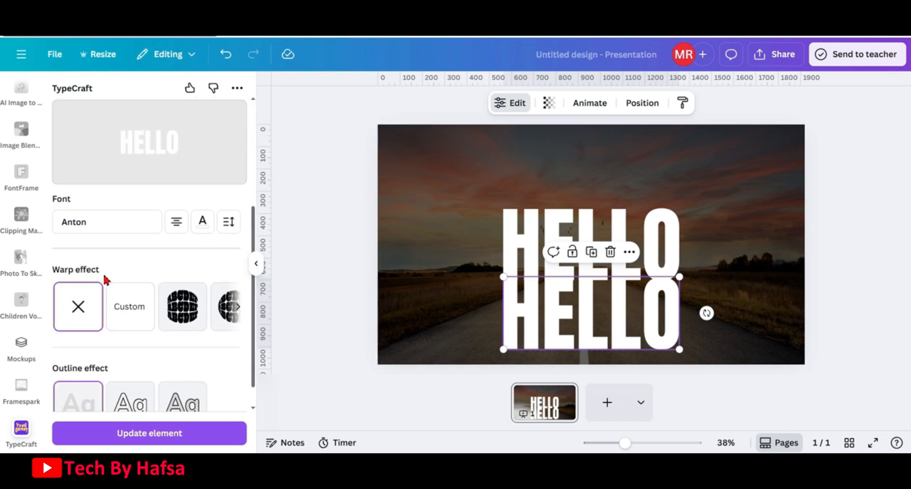
click(192, 310)
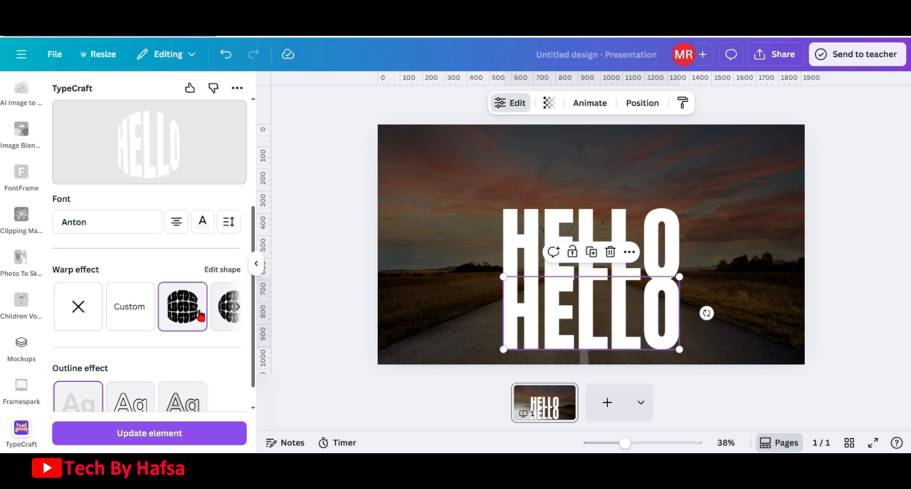
click(213, 314)
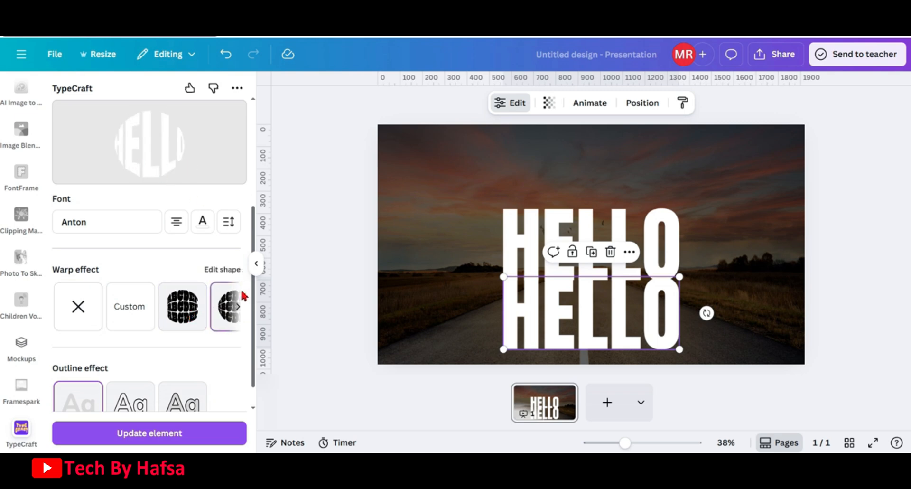
click(240, 313)
click(136, 313)
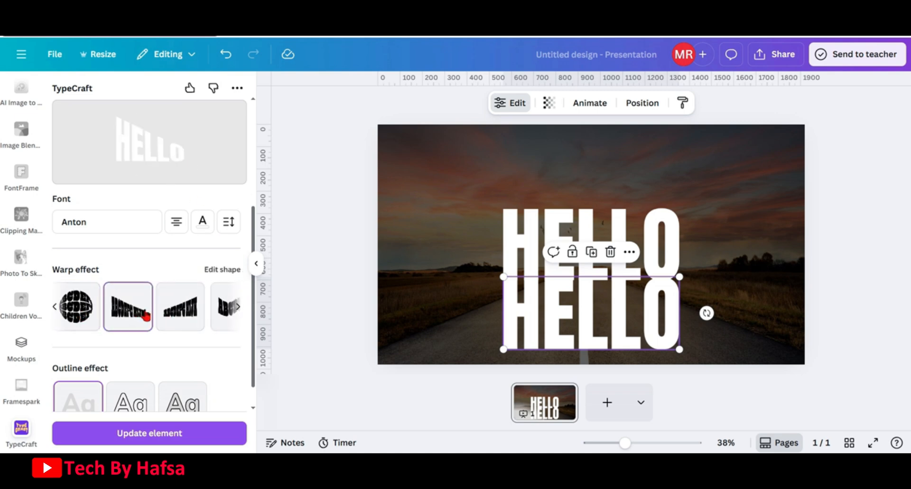
click(174, 318)
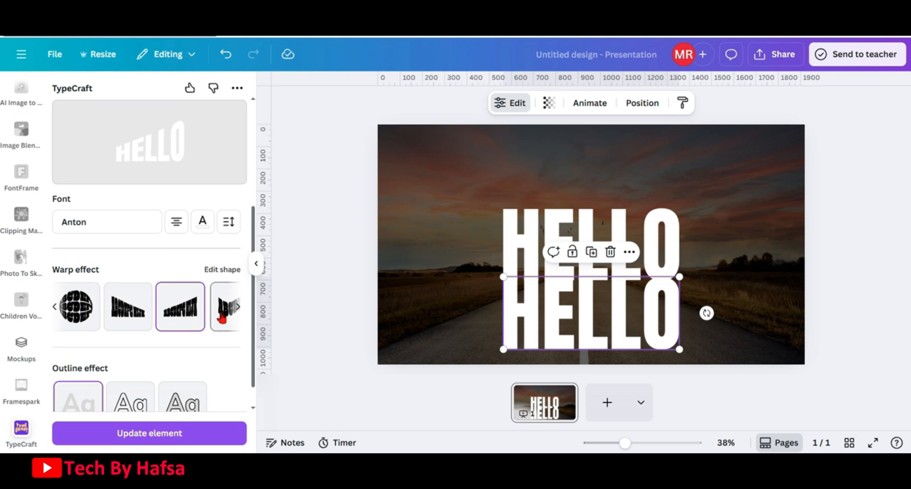
click(236, 311)
click(239, 313)
click(240, 313)
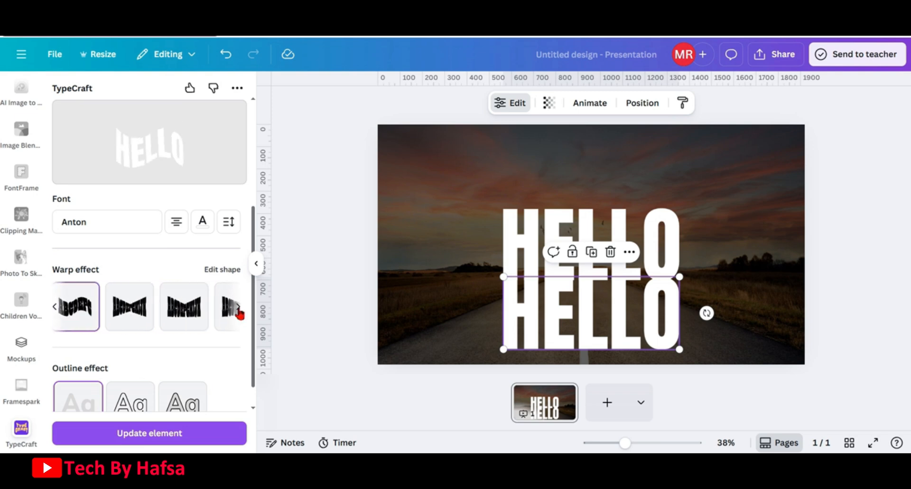
click(240, 313)
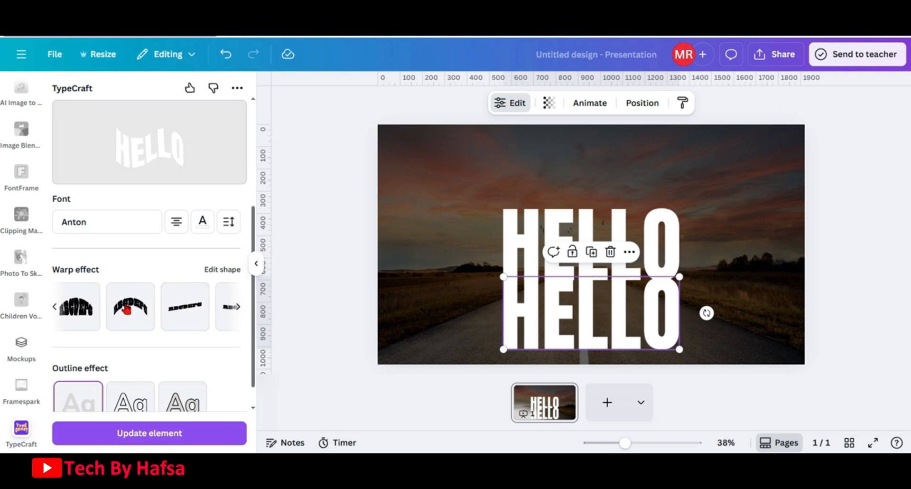
click(57, 311)
click(57, 311)
click(57, 311)
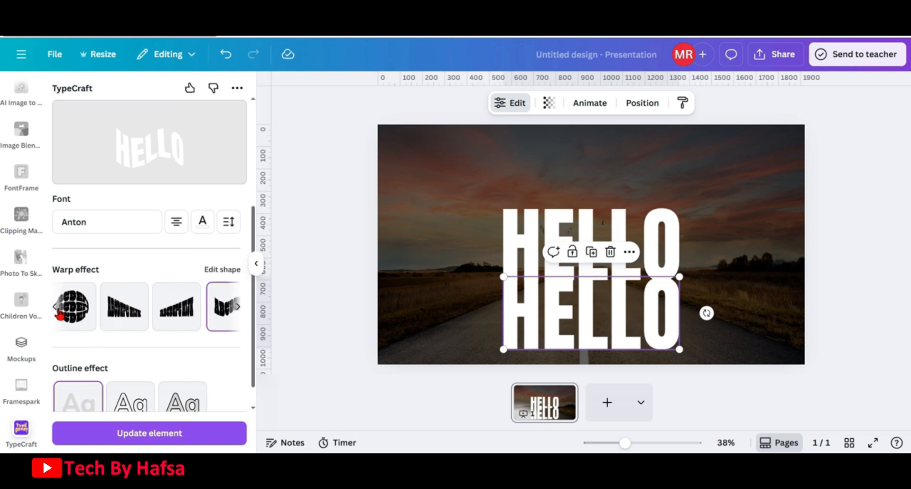
click(57, 311)
click(76, 309)
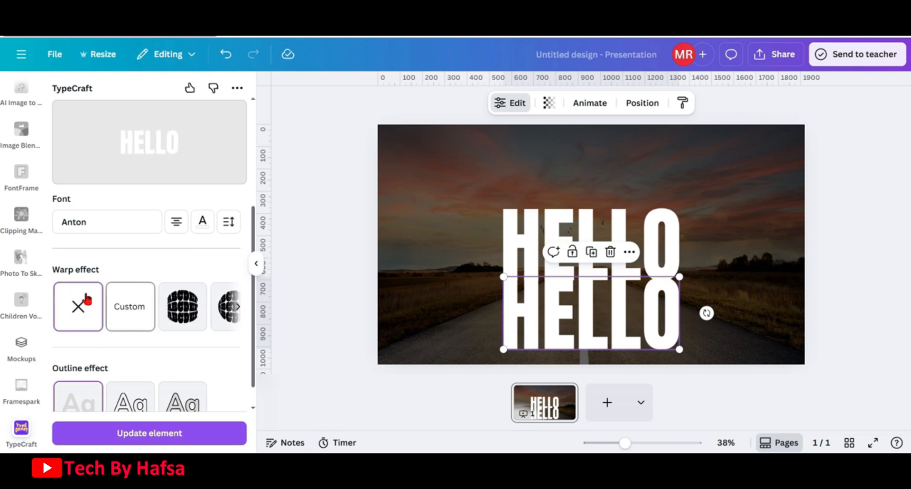
- Start a custom Distort warp on the lower HELLO with left-right mirroring and pull its top corners outward and upward
click(136, 309)
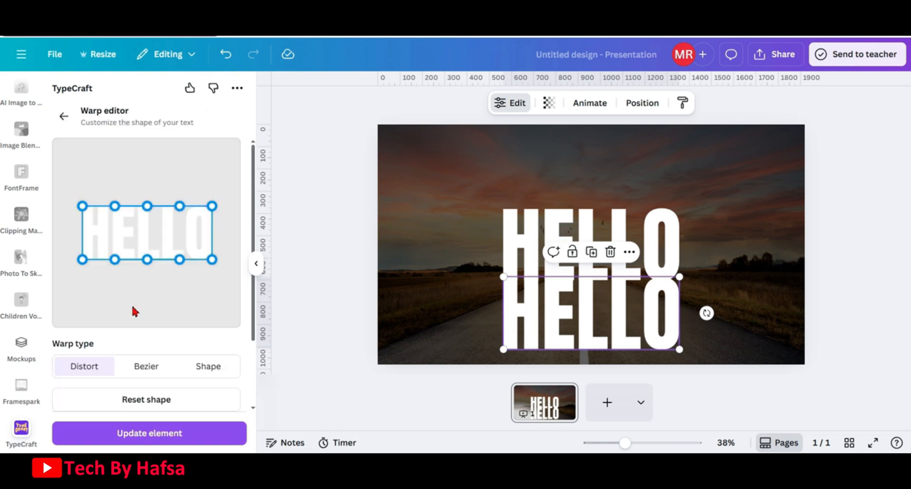
scroll(152, 305, down, 3)
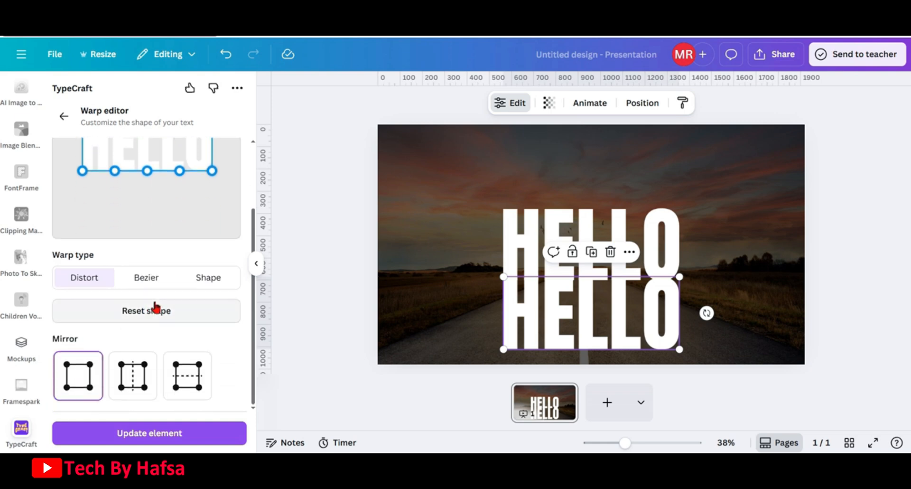
click(132, 368)
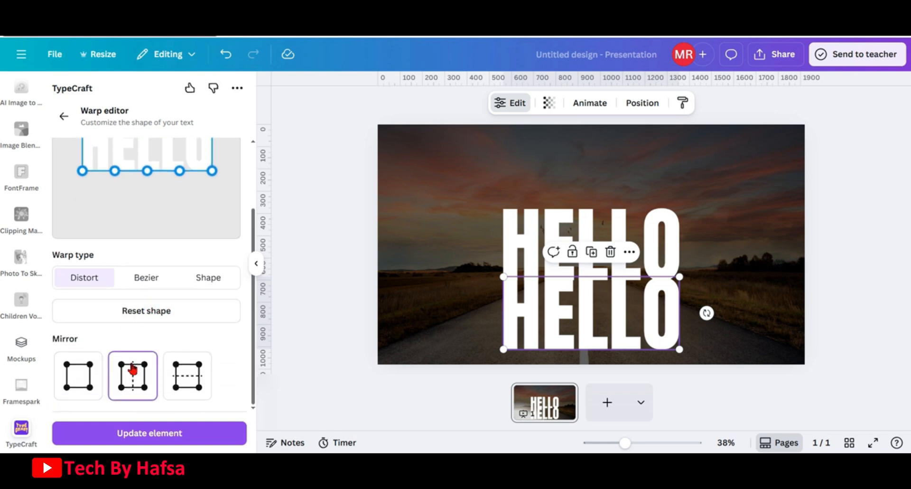
scroll(158, 303, up, 3)
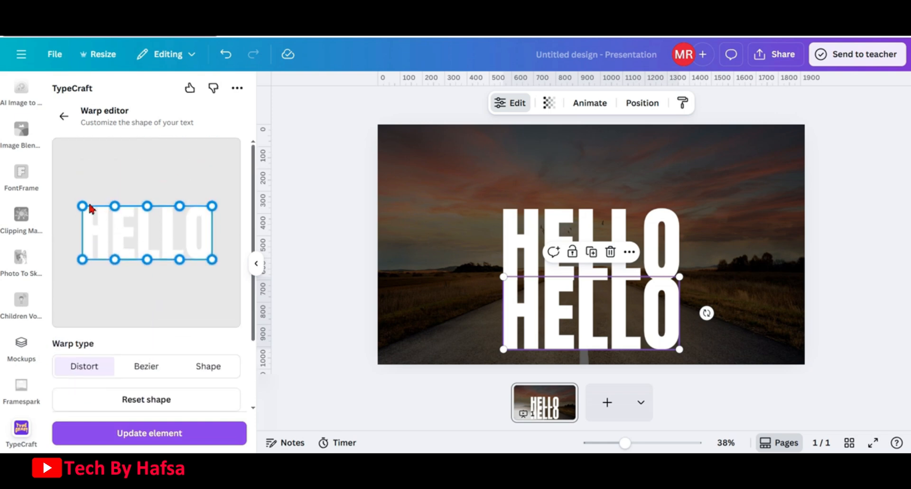
drag(83, 208, 67, 192)
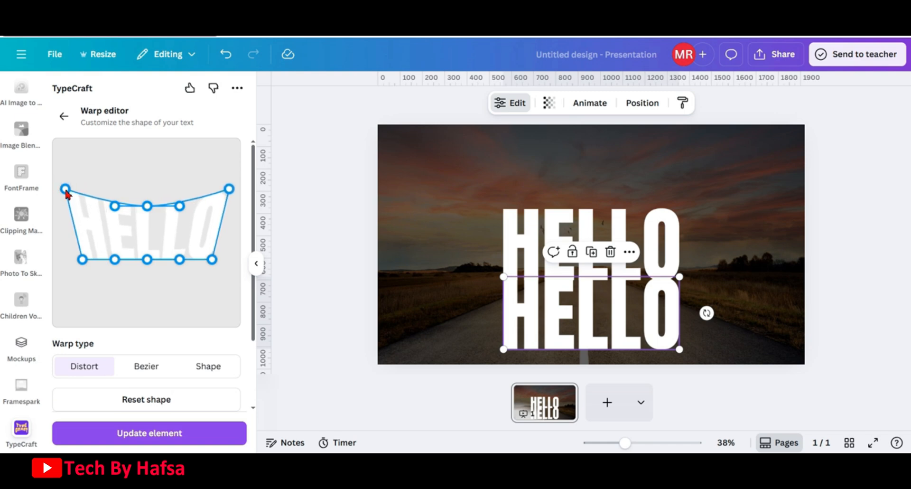
- Turn off mirroring, raise the middle of the warp's top edge slightly, and update the lower HELLO in the design
scroll(123, 298, down, 2)
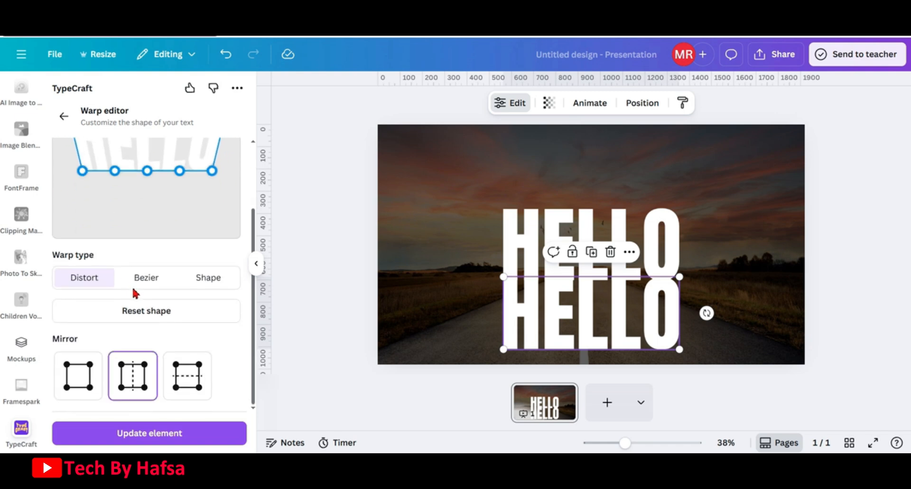
click(78, 369)
scroll(128, 253, up, 2)
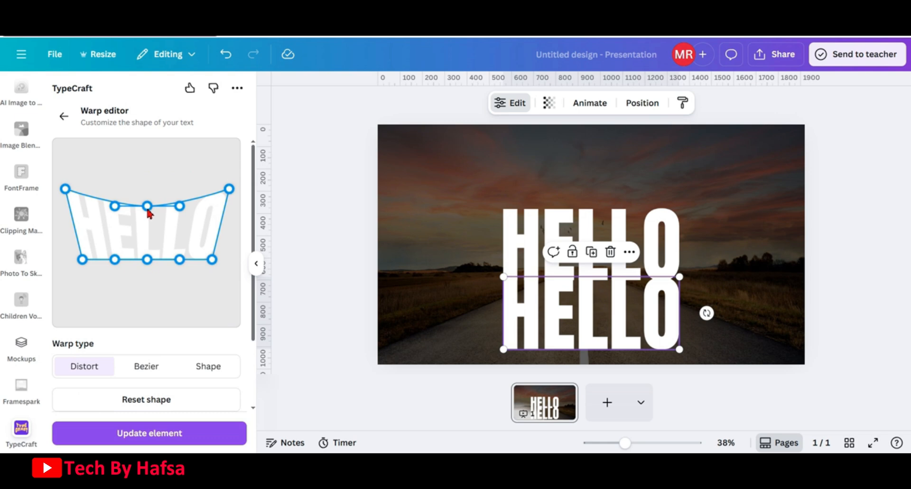
drag(149, 213, 149, 198)
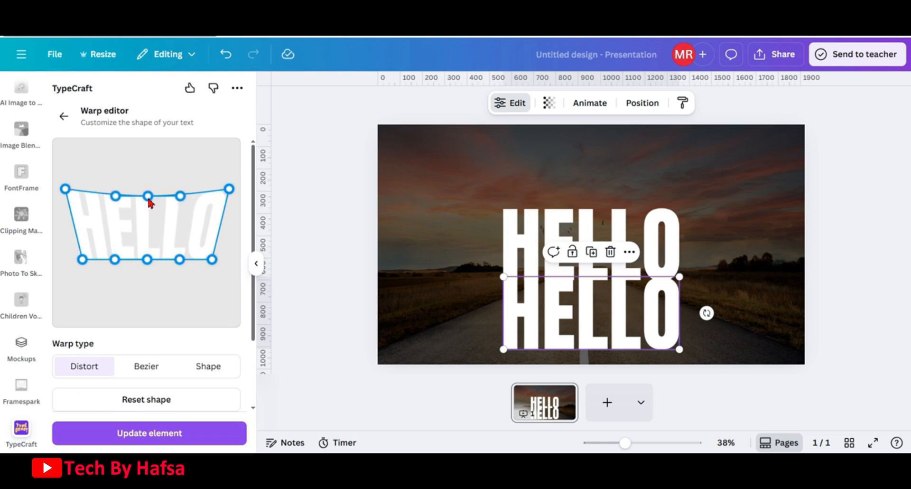
click(134, 433)
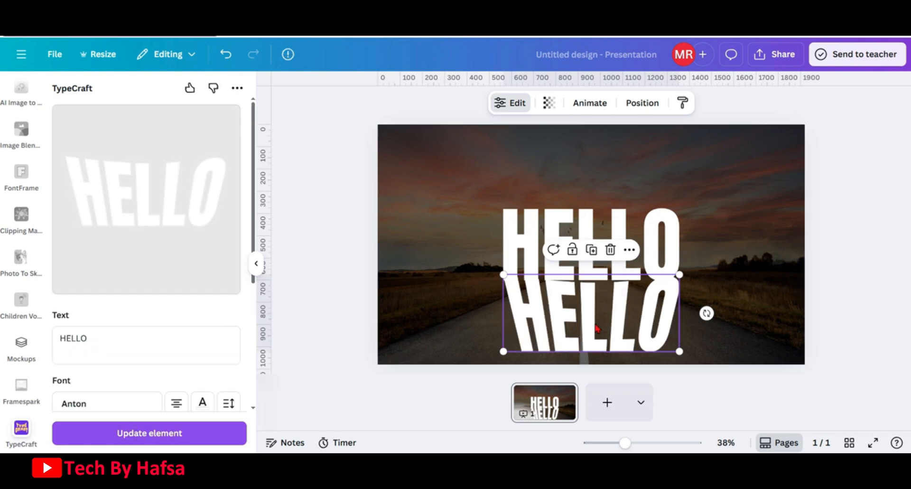
- Copy the warped HELLO and paste it onto a new blank page
right_click(597, 328)
click(633, 116)
click(609, 401)
click(561, 245)
right_click(562, 244)
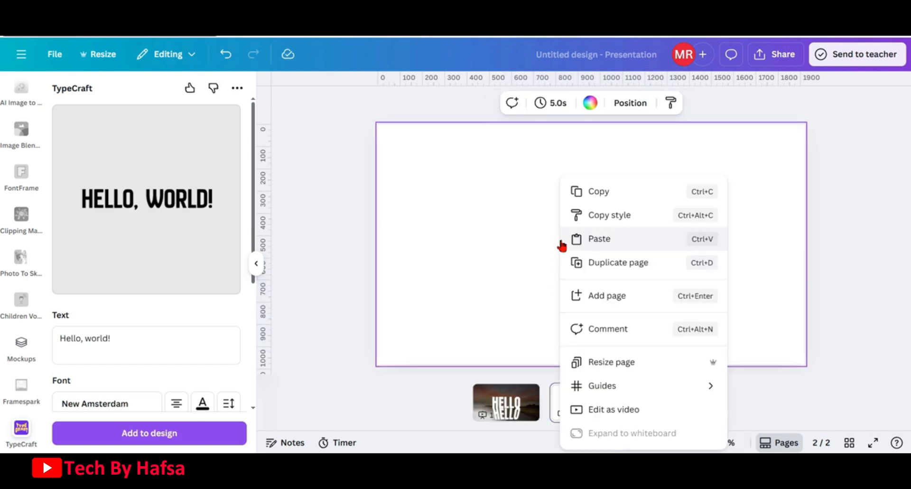
click(582, 245)
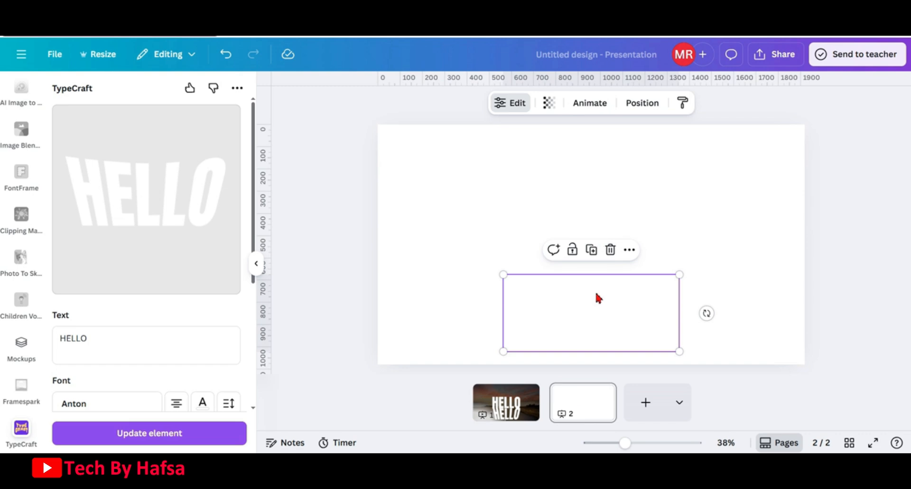
- Enlarge the pasted HELLO on page 2 and center it on the page
drag(597, 297, 597, 225)
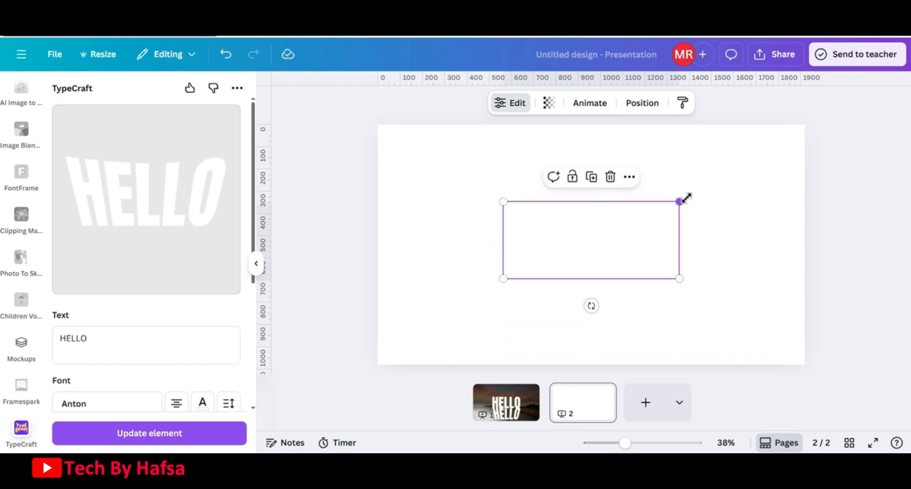
drag(687, 198, 734, 164)
drag(622, 251, 597, 266)
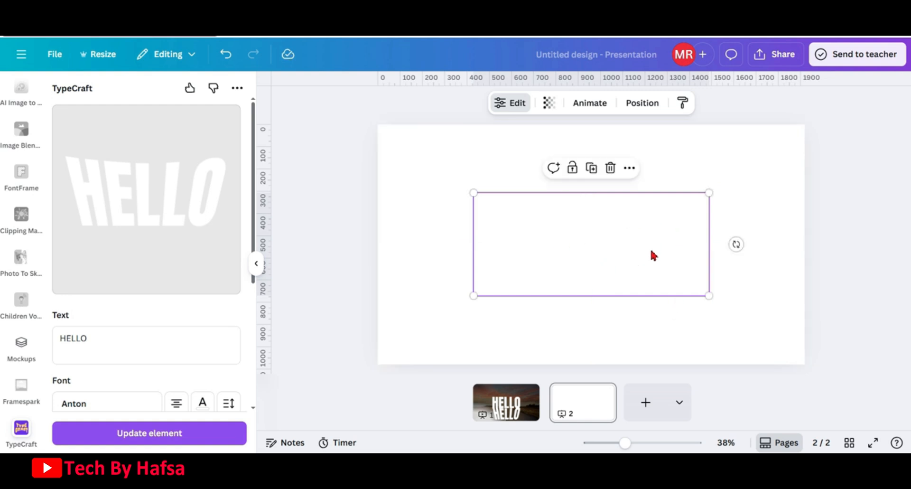
- Download only the current page (Page 2) as a PNG with a transparent background
click(792, 54)
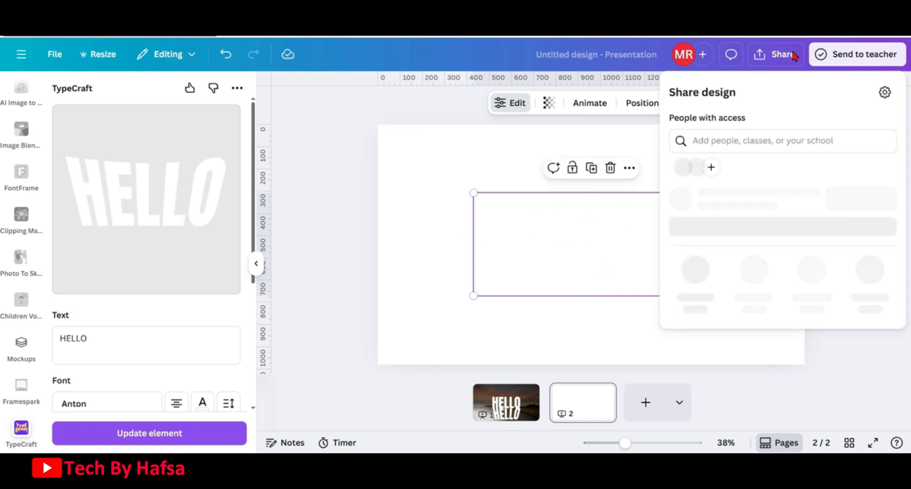
click(696, 297)
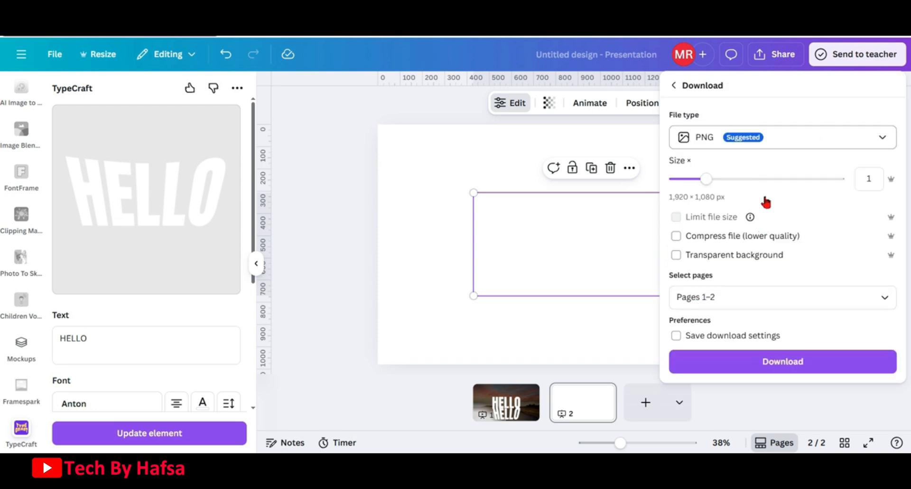
click(733, 300)
click(738, 142)
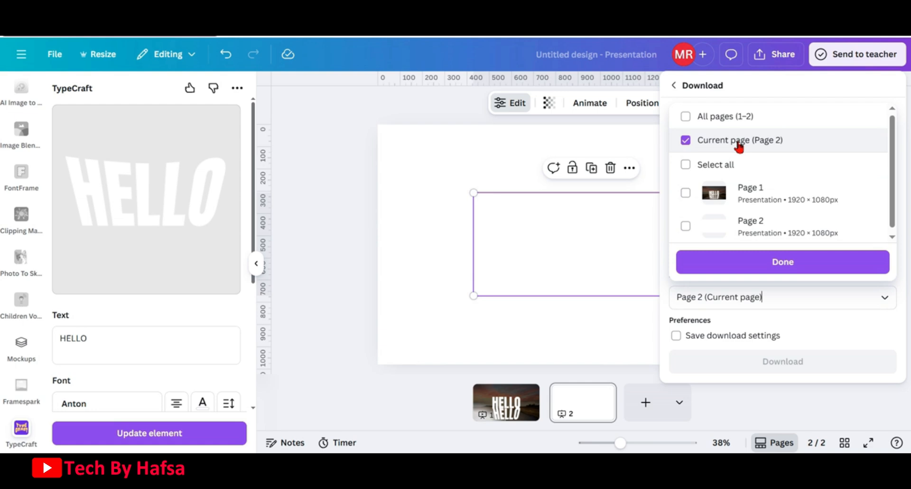
click(779, 261)
click(809, 362)
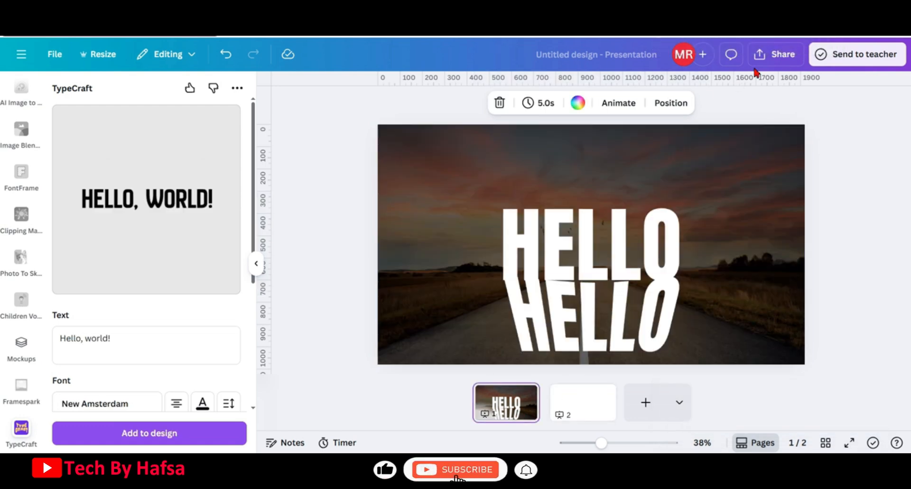
- Add the downloaded Untitled design (36).png to page 1 and move it to the upper-left area of the photo
click(834, 10)
drag(717, 55, 489, 194)
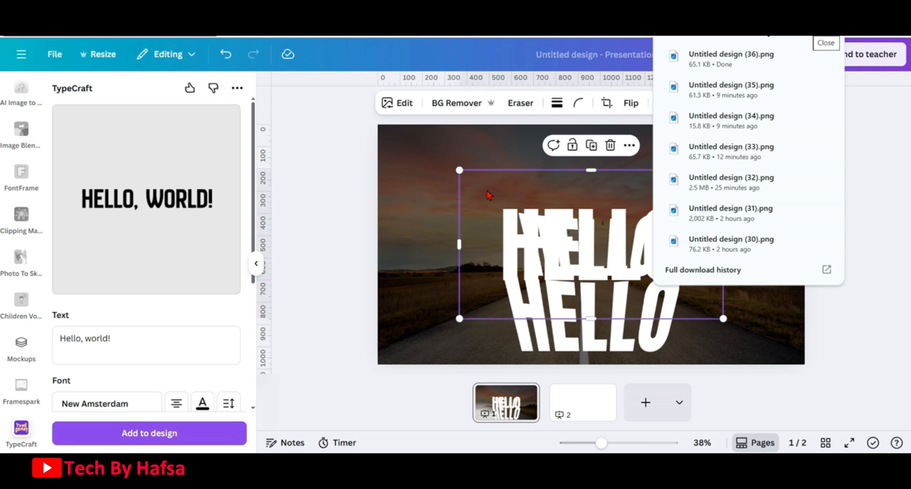
click(419, 207)
click(564, 244)
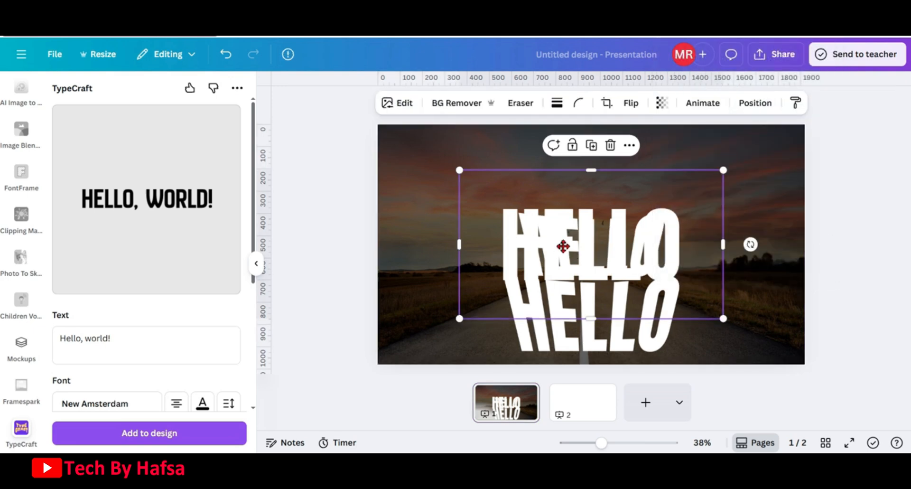
drag(563, 244, 466, 187)
- Delete the lower TypeCraft HELLO and place the PNG version directly beneath the upper HELLO
click(558, 303)
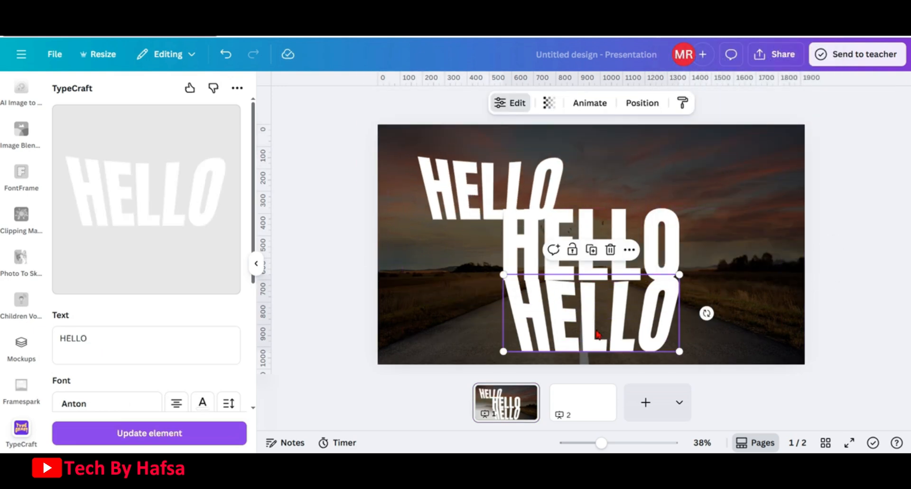
click(611, 248)
drag(550, 227, 595, 321)
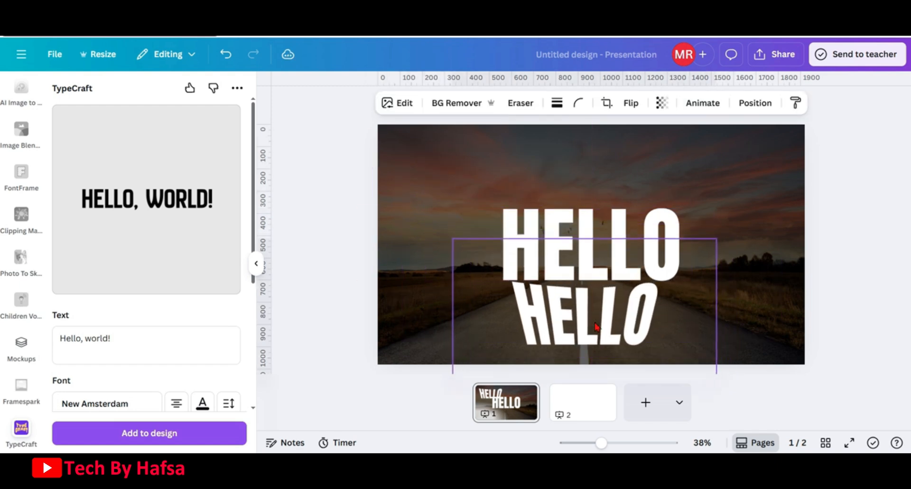
- Flip the lower HELLO image vertically
click(596, 322)
click(631, 103)
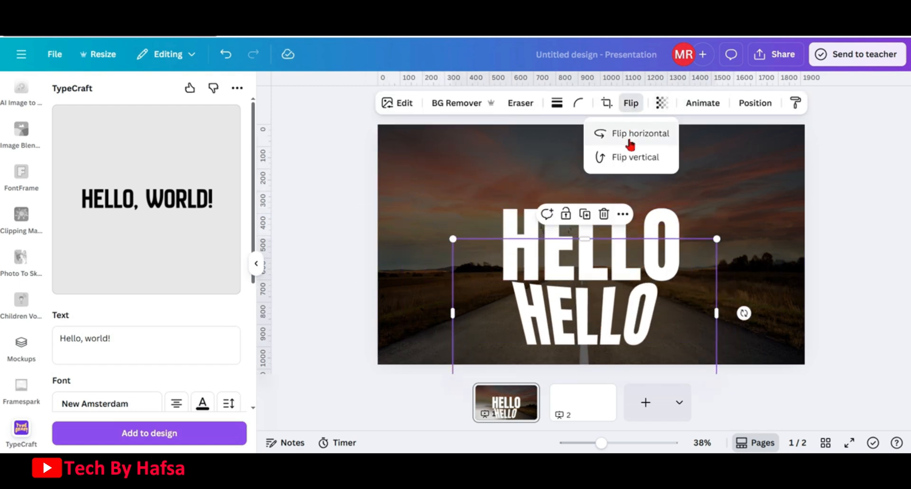
click(631, 158)
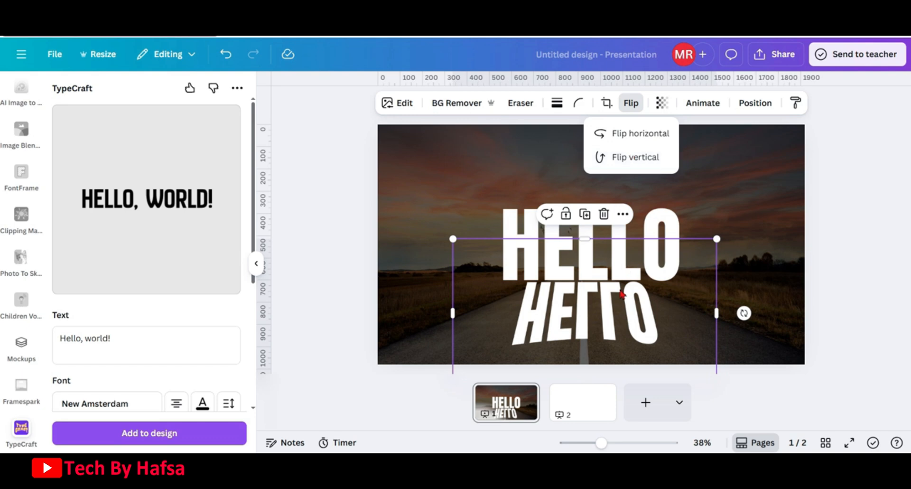
- Enlarge the flipped HELLO directly beneath the upper HELLO and move both texts slightly upward on the photo
drag(722, 241, 795, 202)
drag(646, 295, 615, 309)
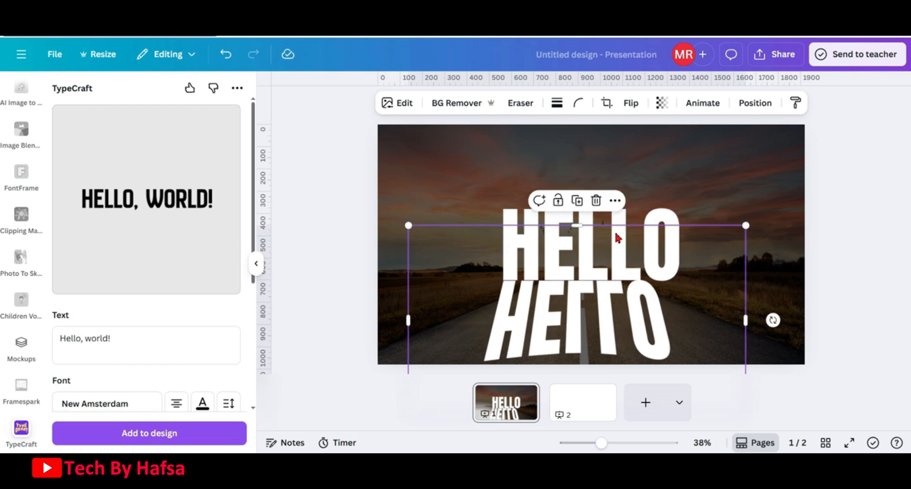
click(594, 219)
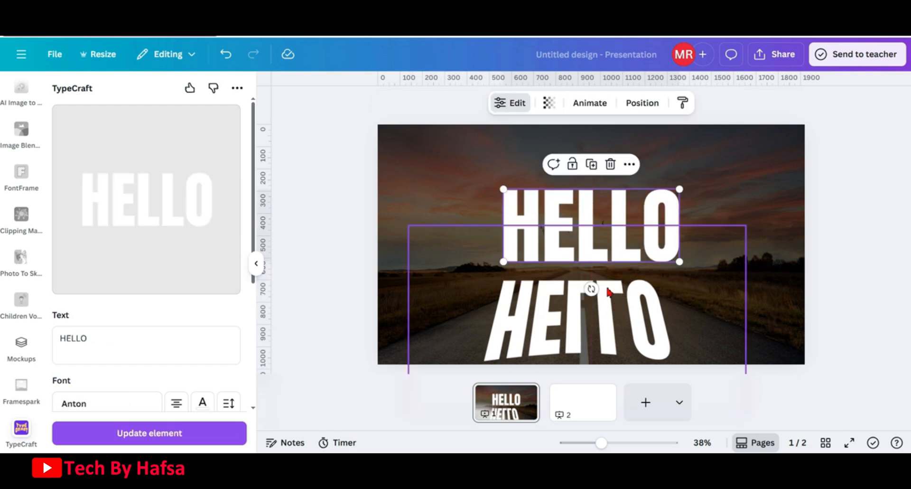
drag(605, 320, 604, 305)
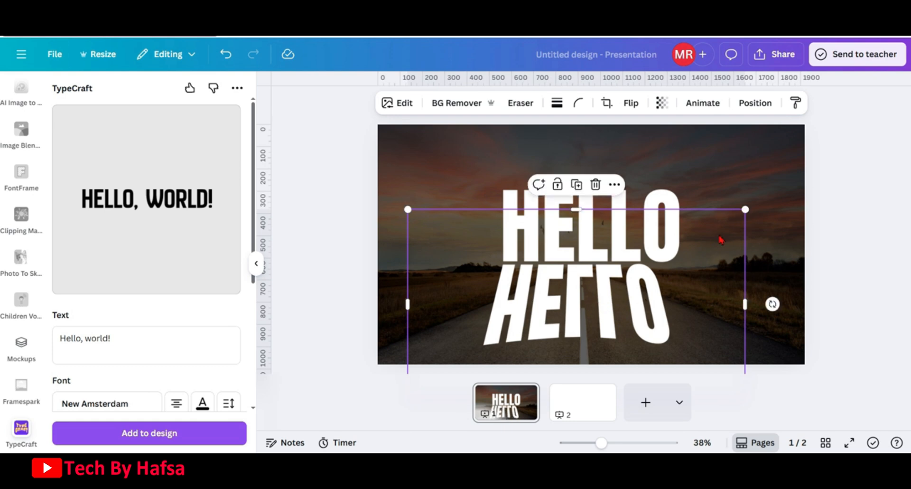
- Enlarge the flipped HELLO image and reposition it directly beneath the upper HELLO
drag(745, 209, 820, 168)
drag(668, 279, 646, 306)
drag(798, 195, 776, 209)
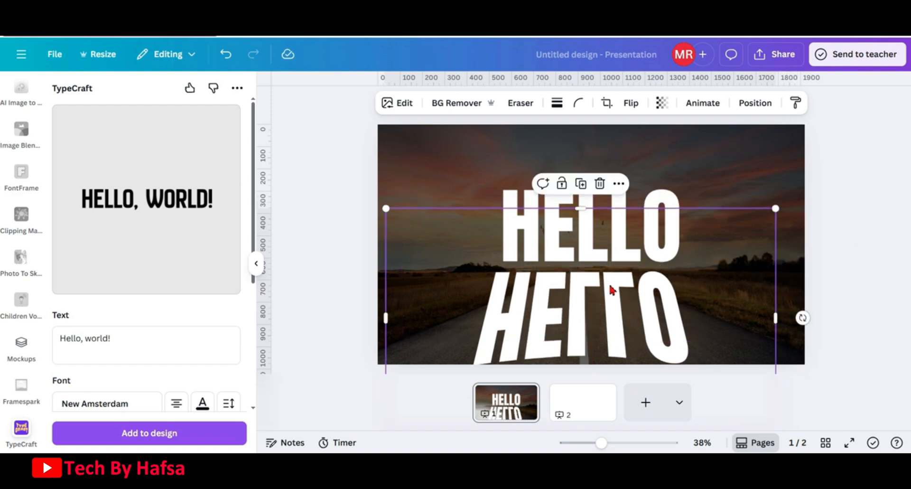
drag(610, 285, 620, 277)
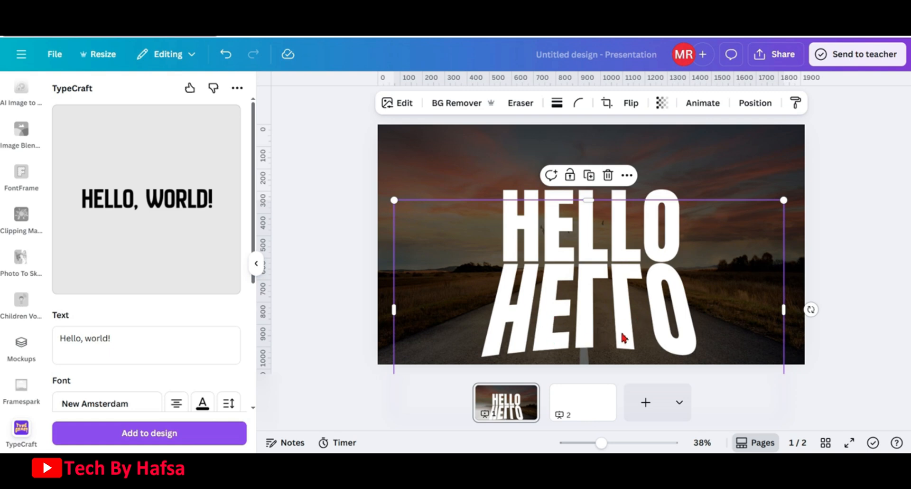
- Search the Canva apps for "image blender" and open the Image Blender app
scroll(12, 351, up, 10)
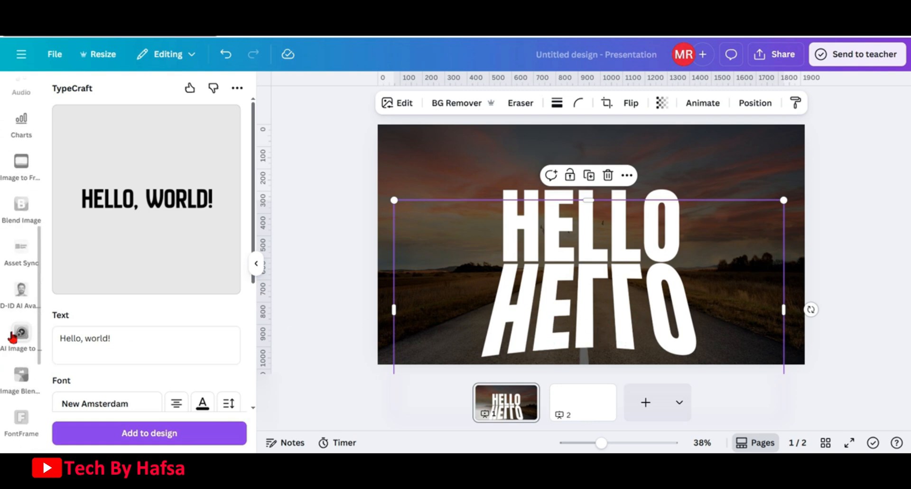
click(22, 279)
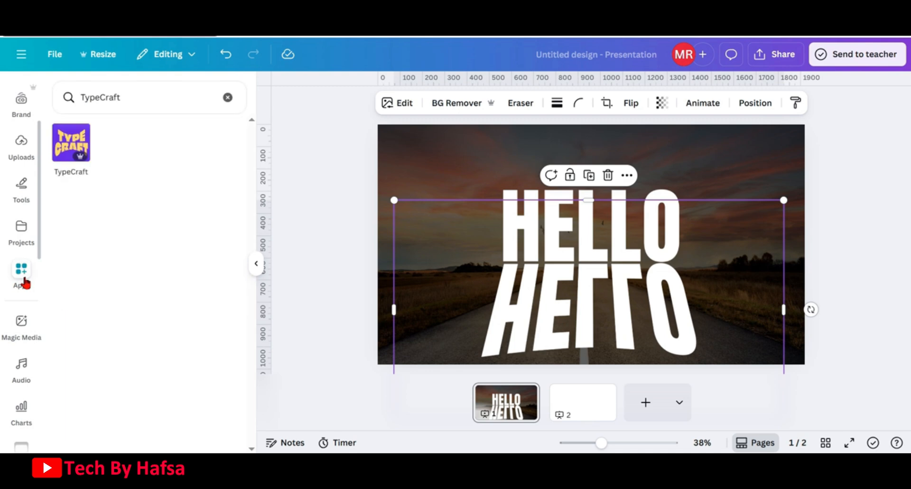
click(227, 97)
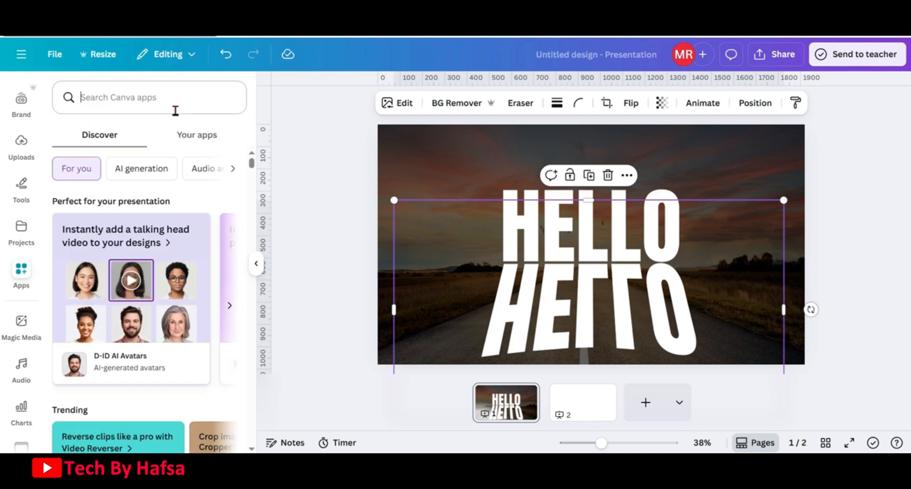
text(imag)
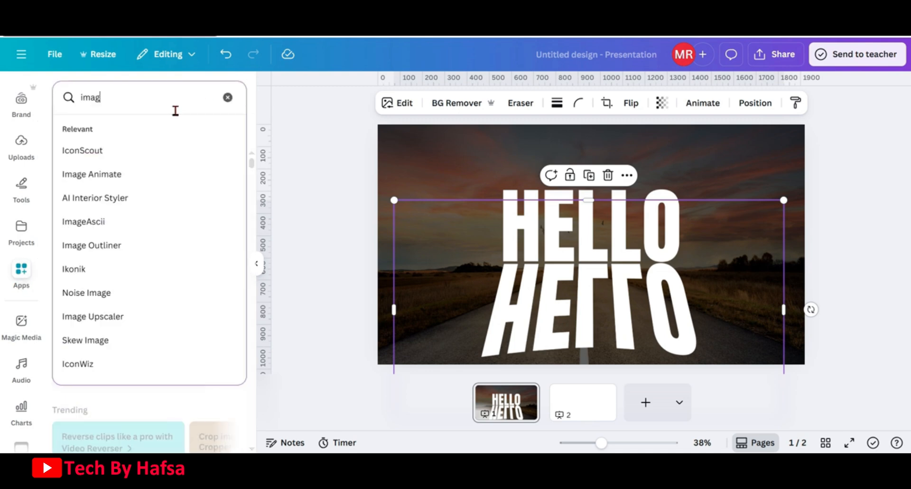
text(e blender)
key(Return)
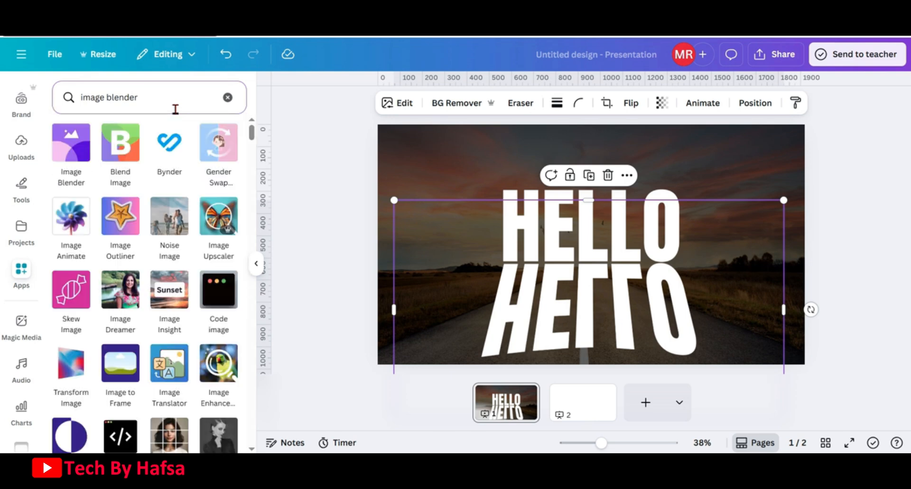
click(71, 142)
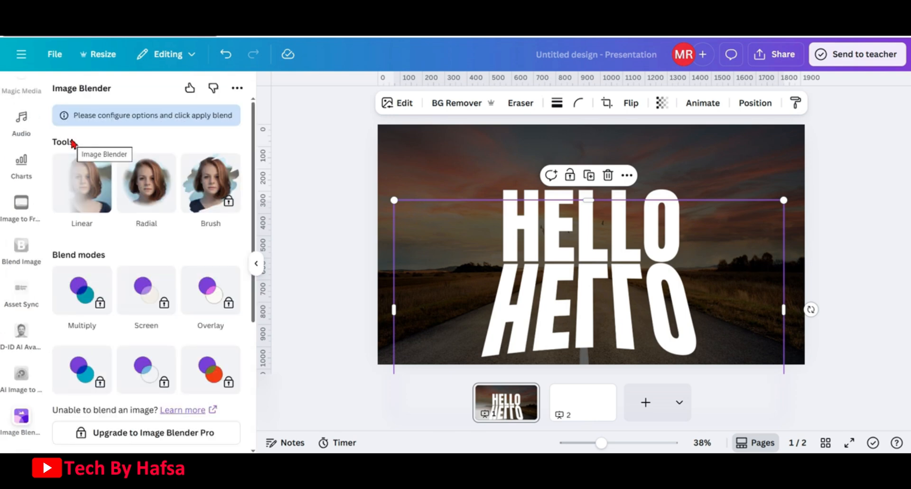
- Apply a Linear blend to the flipped HELLO so it fades out vertically toward its lower edge, and save it
click(76, 193)
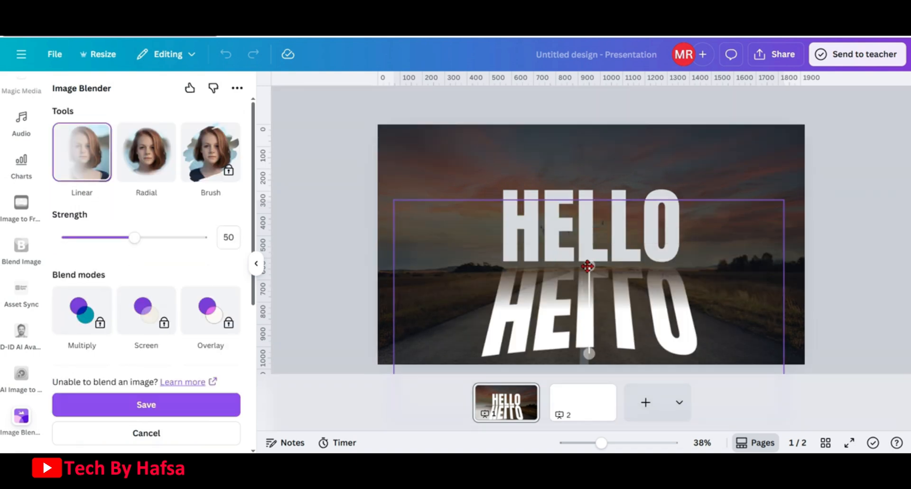
mouse_move(588, 265)
mouse_down()
mouse_move(557, 350)
mouse_move(596, 315)
mouse_move(573, 274)
mouse_up()
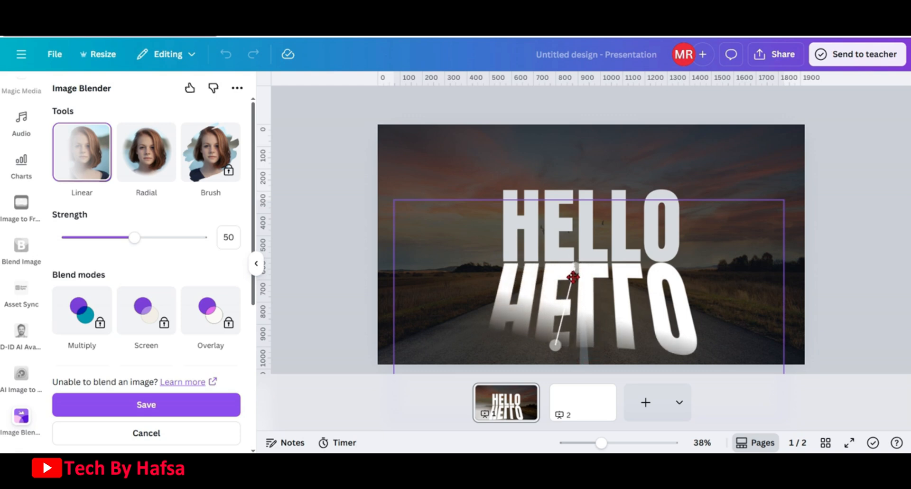
drag(558, 350, 578, 352)
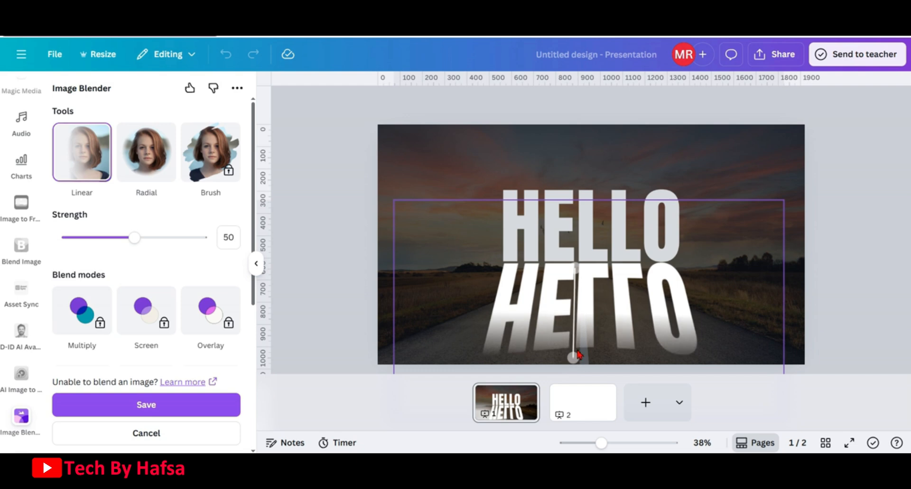
click(157, 415)
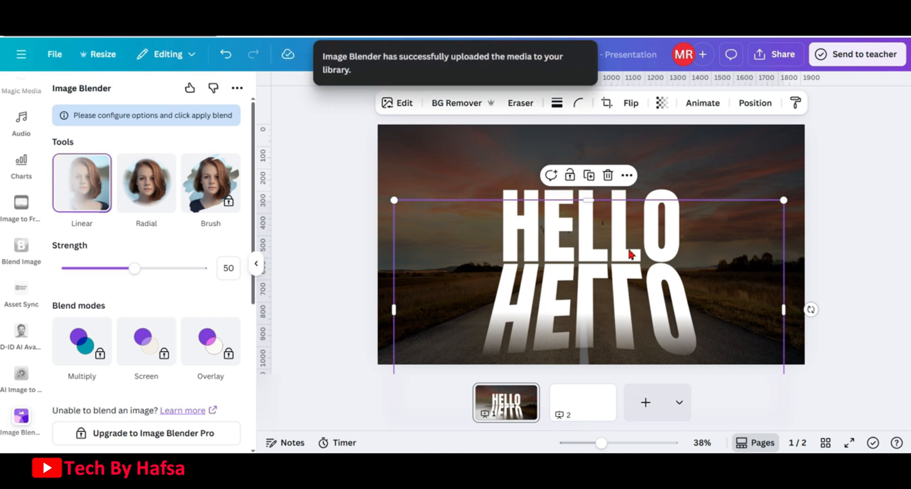
- Shrink both HELLO texts together and centre them horizontally on the photo, over the road
click(522, 166)
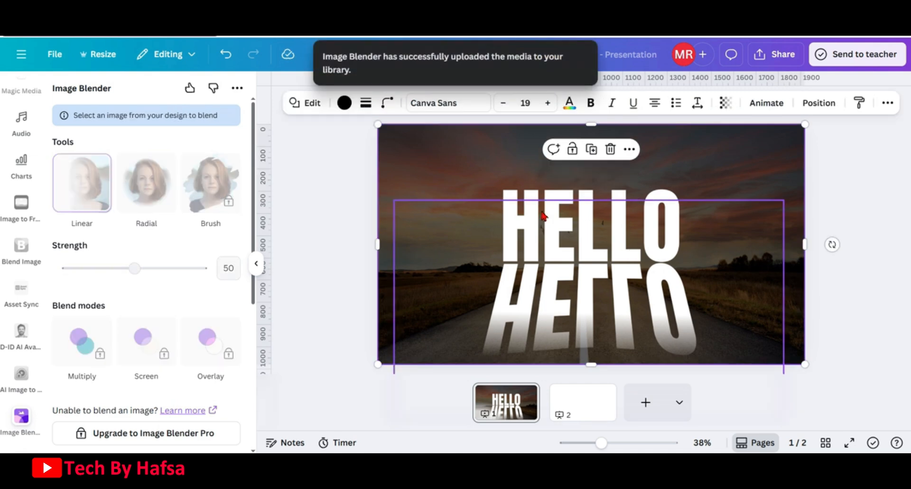
click(543, 213)
click(528, 196)
click(527, 197)
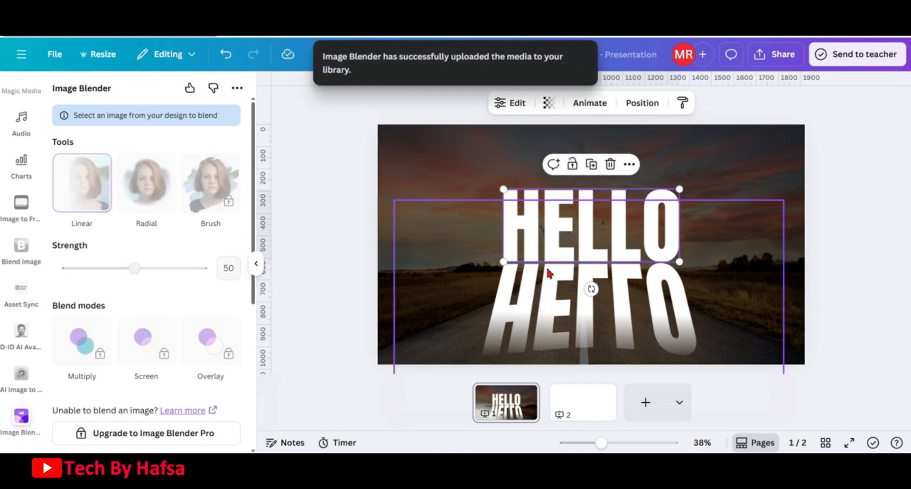
shift+click(549, 284)
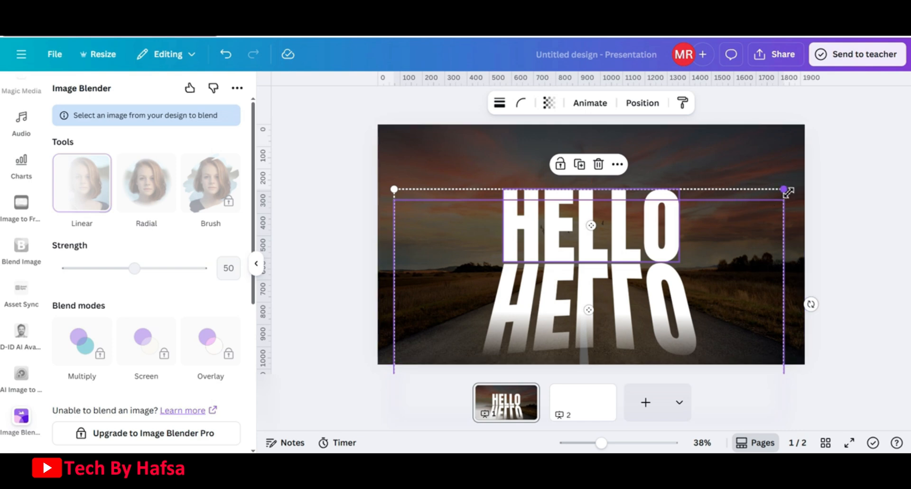
drag(783, 189, 735, 221)
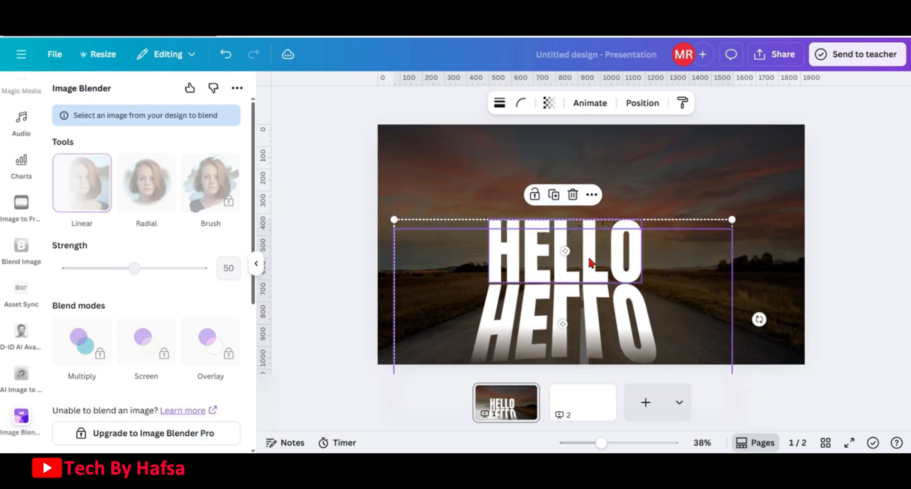
drag(589, 260, 612, 245)
click(823, 175)
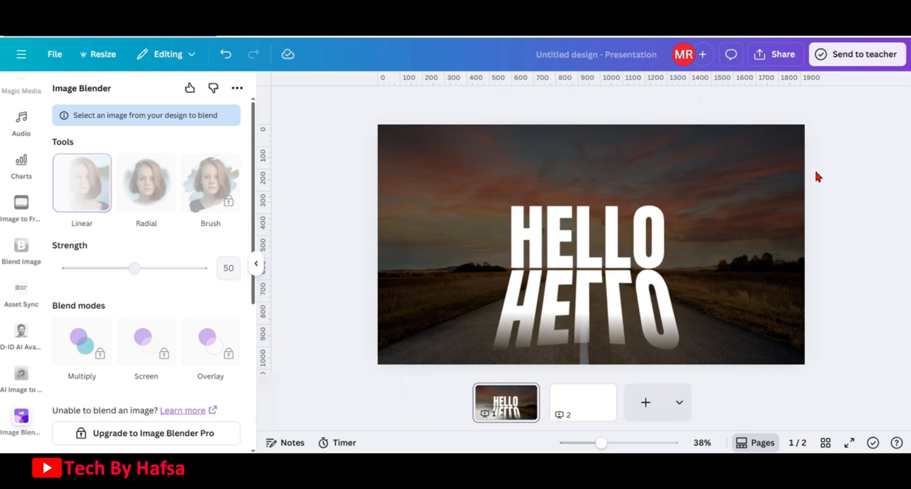
- Download only the current page (Page 1) as a PNG
click(782, 55)
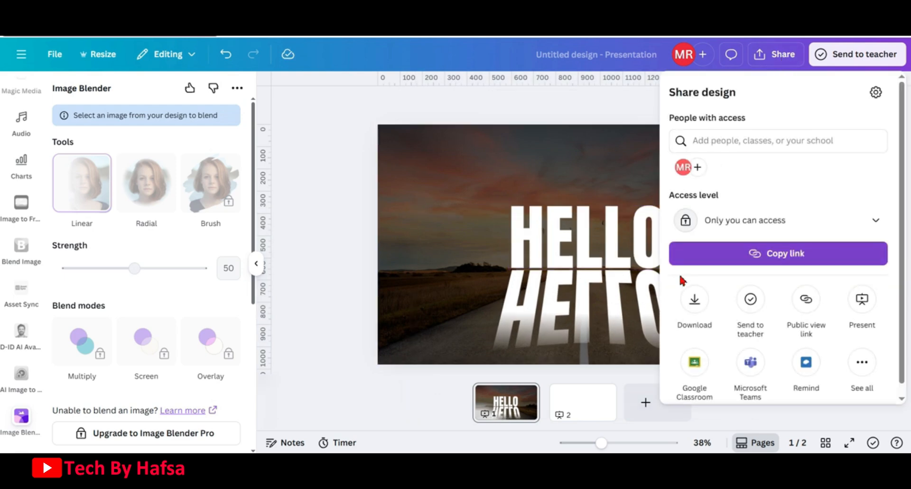
click(692, 297)
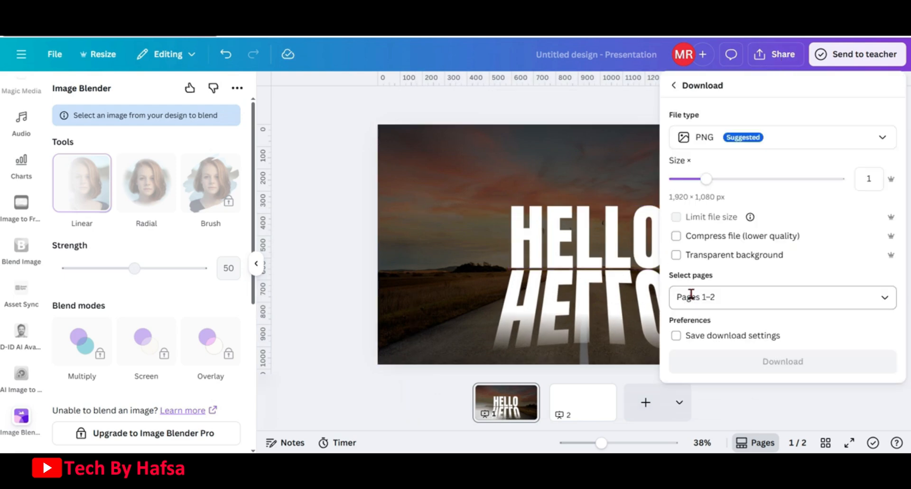
click(734, 301)
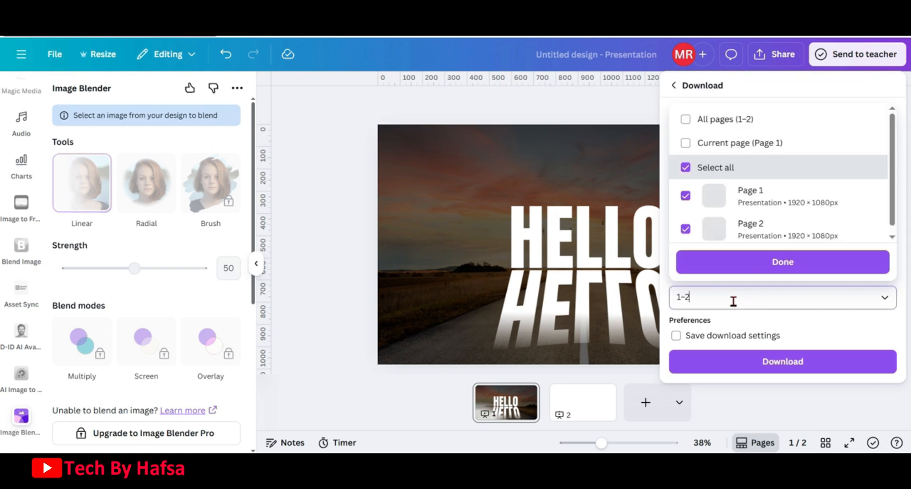
click(706, 141)
click(787, 261)
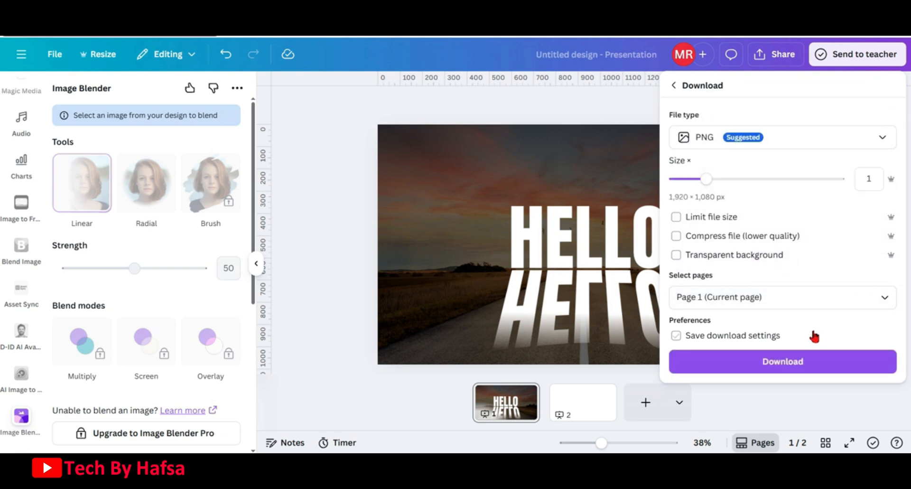
click(788, 362)
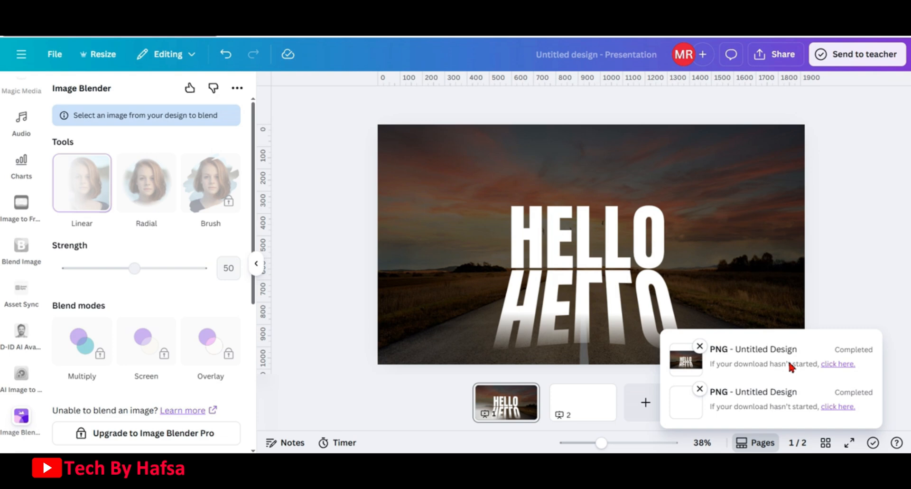
- Add a third page, insert the uploaded sunset road photo and move it to the page's right side
click(646, 407)
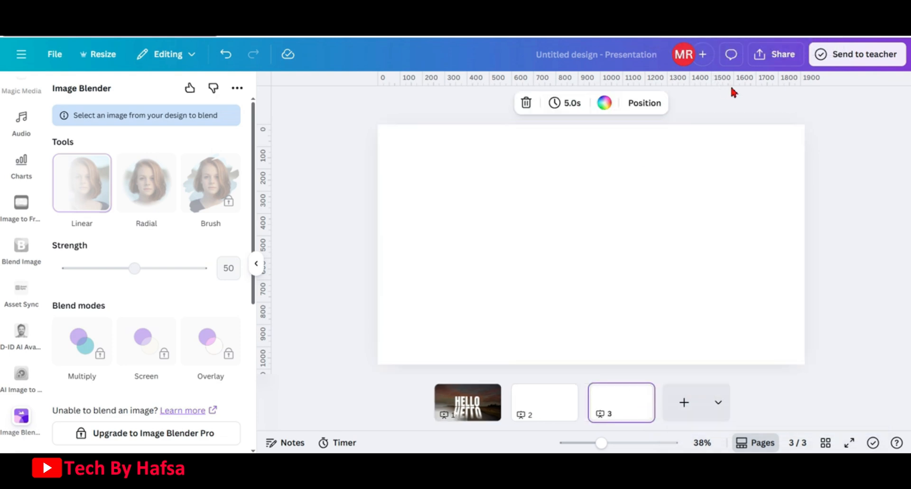
click(505, 281)
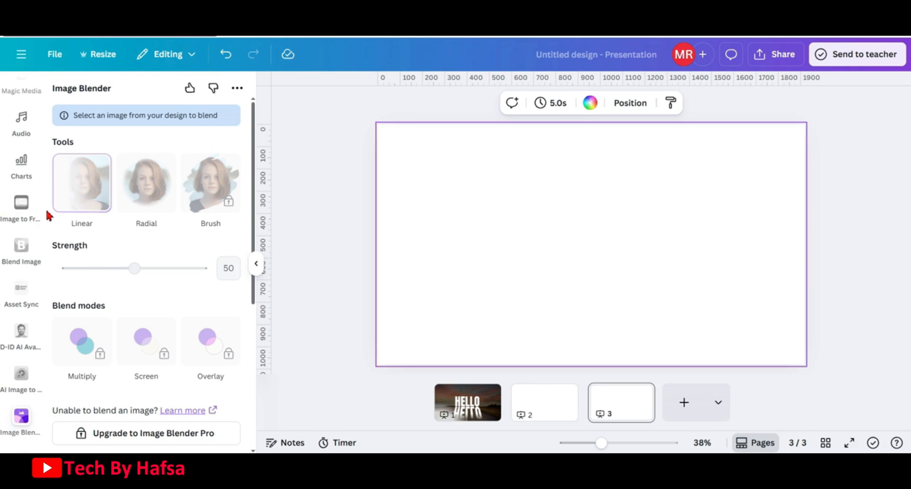
scroll(19, 227, up, 5)
scroll(11, 235, up, 3)
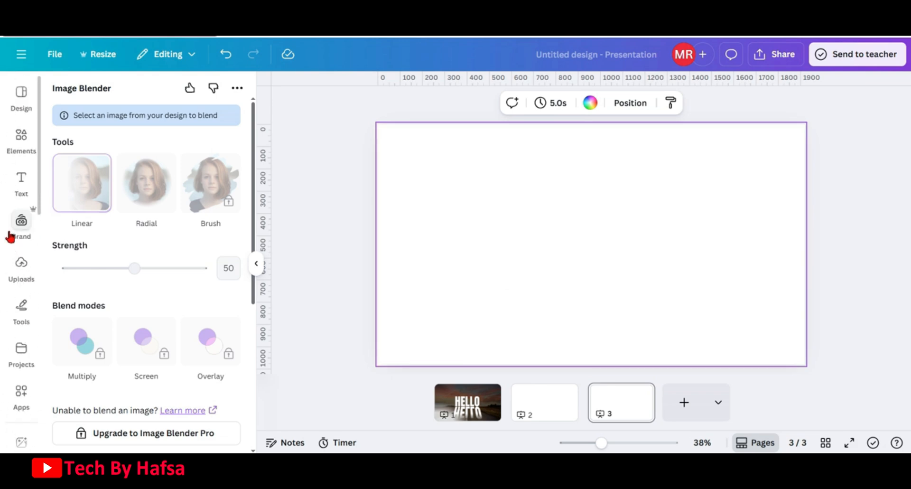
click(21, 269)
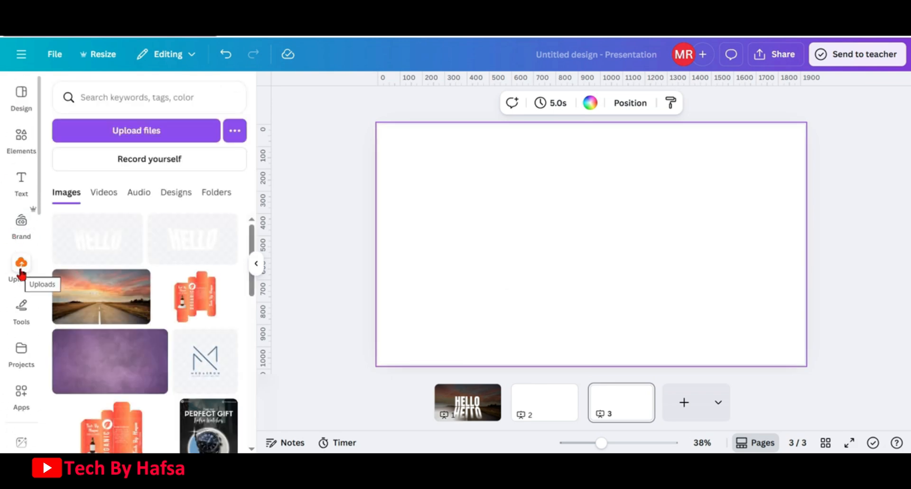
click(83, 294)
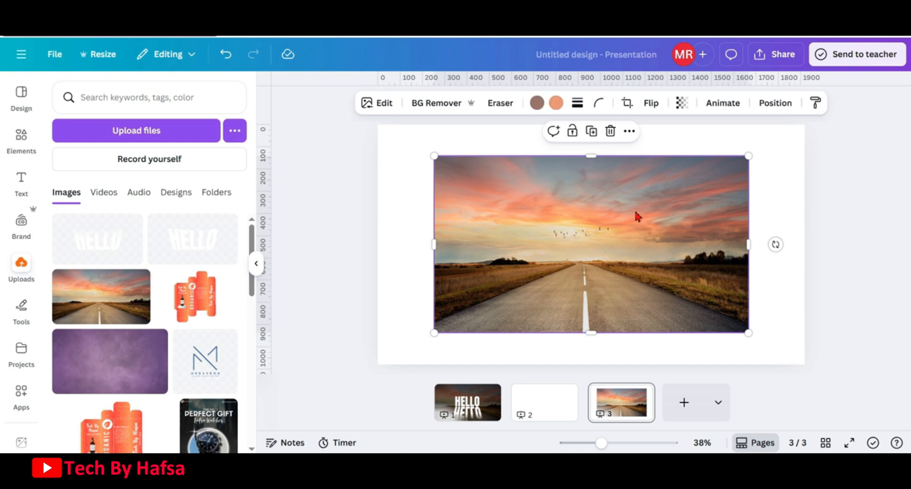
drag(611, 231, 686, 209)
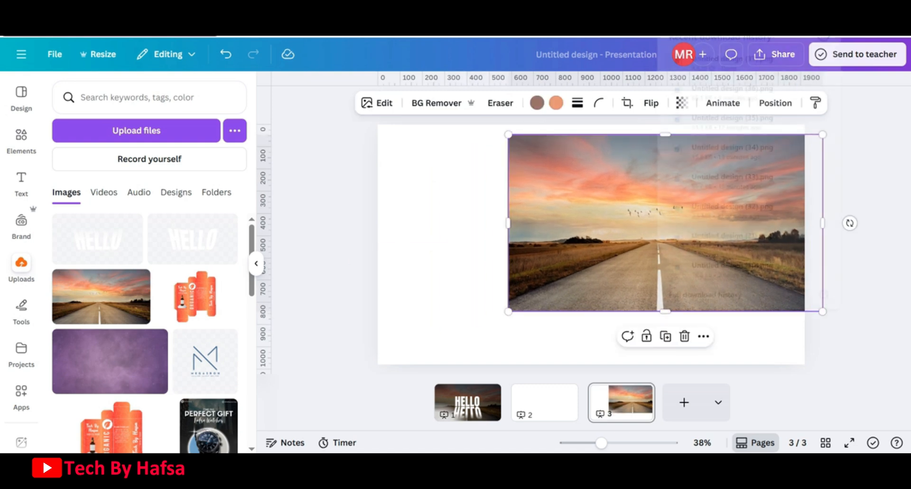
- Add the downloaded Untitled design (37).png to page 3 and arrange it to the left of the road photo, edge to edge
drag(750, 57, 445, 232)
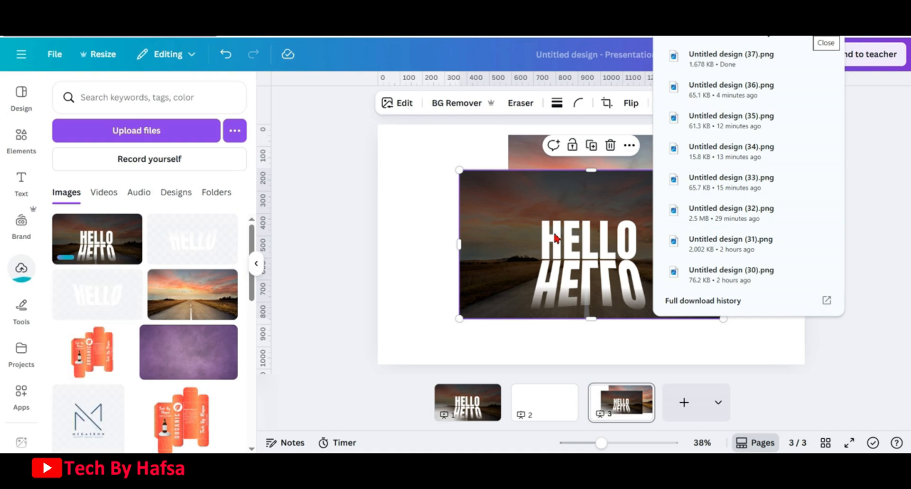
drag(554, 234, 424, 244)
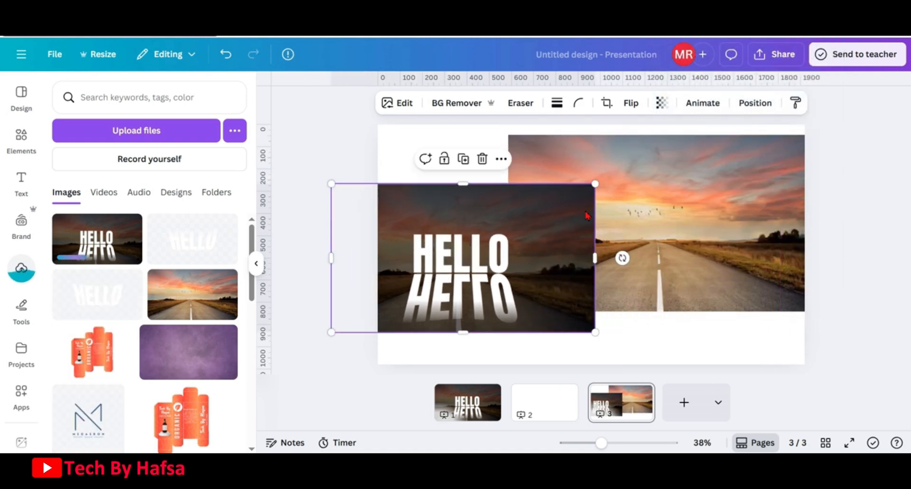
drag(651, 205, 753, 205)
click(540, 248)
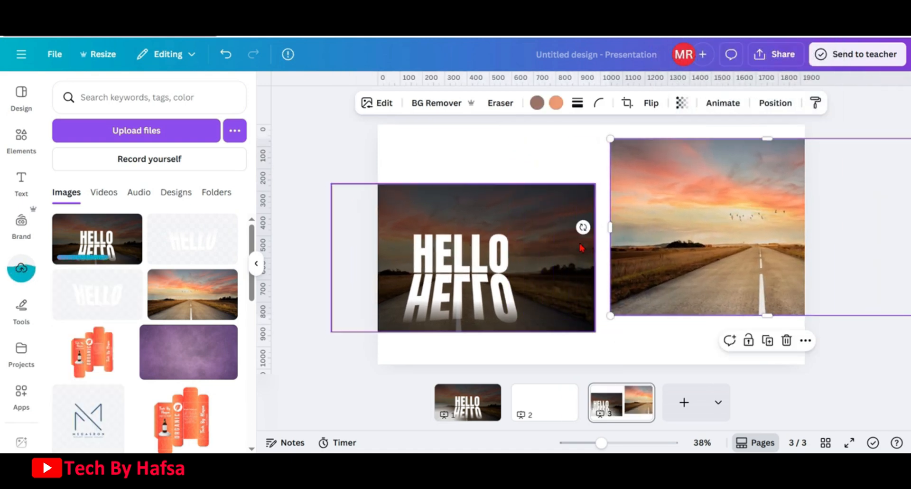
drag(540, 248, 526, 265)
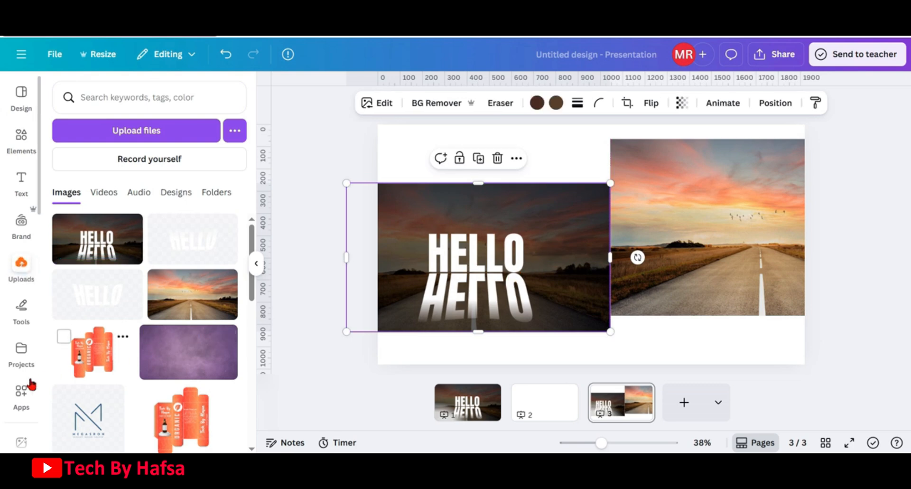
- Open the Blend Image app and use the selected HELLO composite as the top layer
click(22, 397)
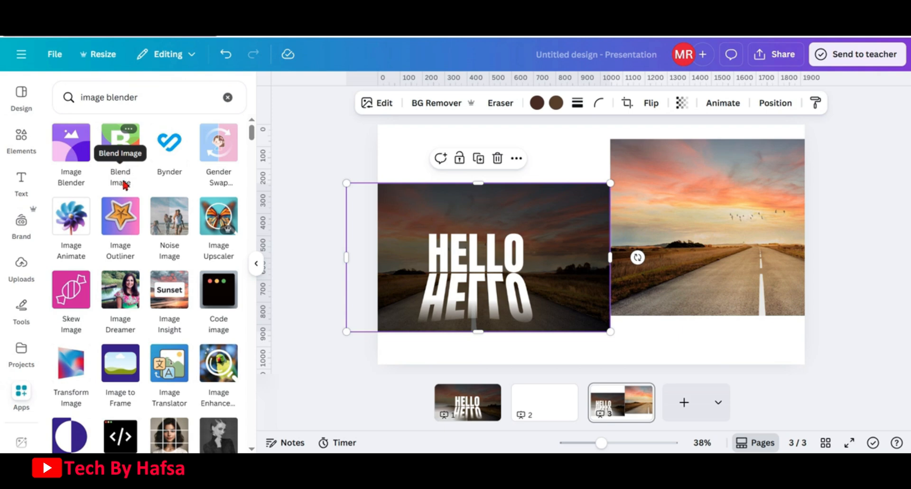
click(117, 142)
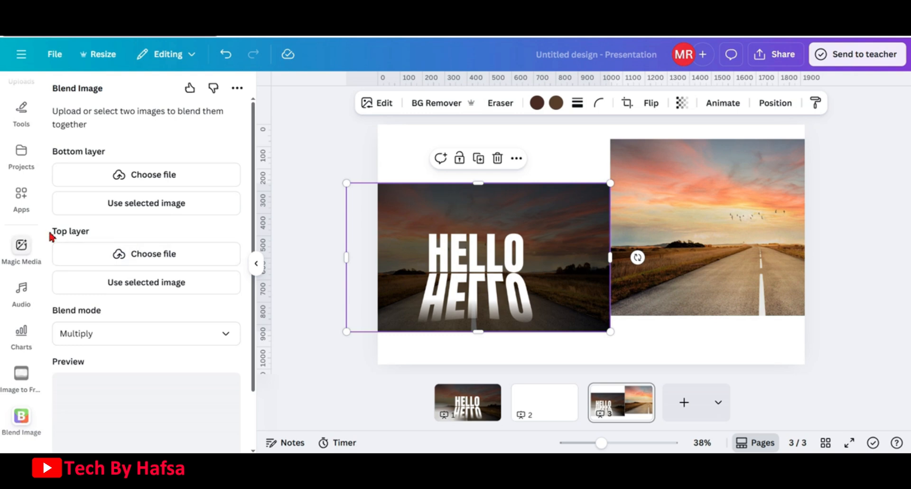
click(156, 284)
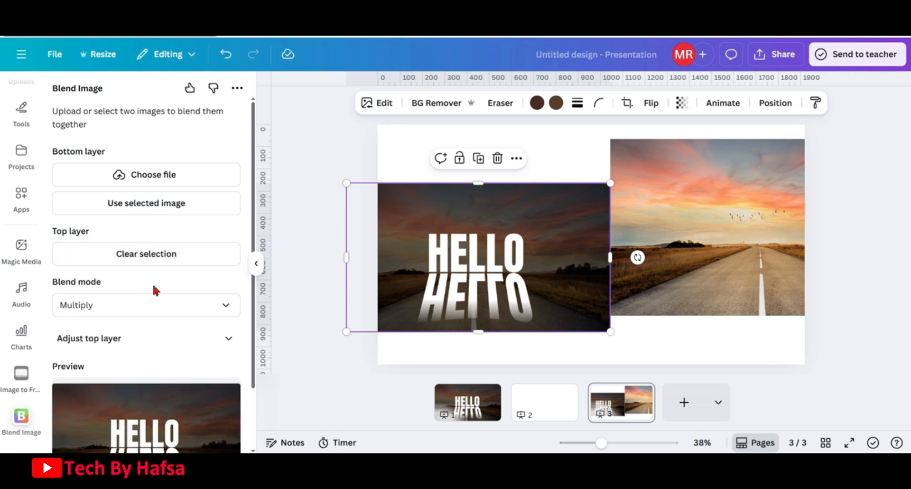
- Use the original sunset road photo as the bottom layer and add the Multiply blend to the design
click(697, 201)
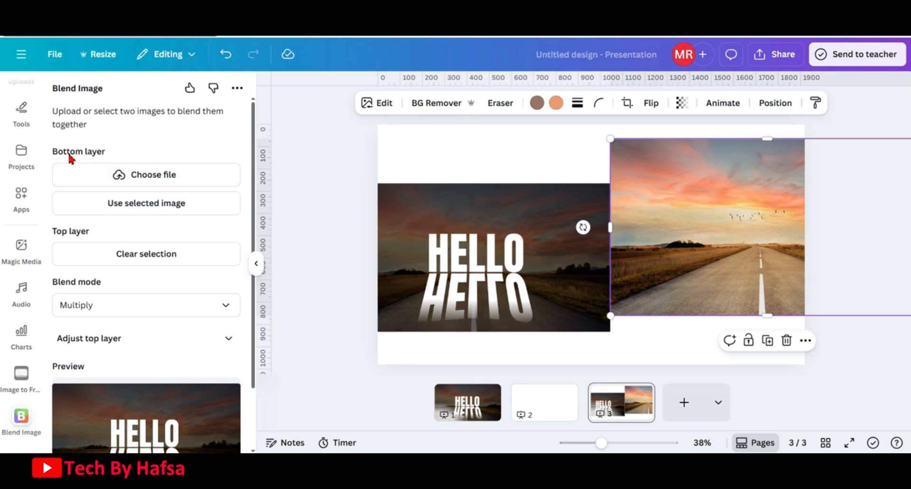
click(135, 204)
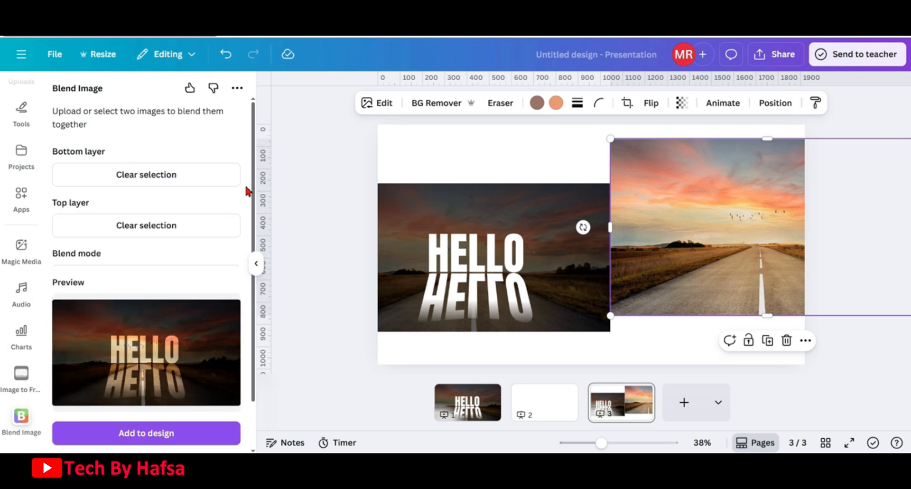
drag(253, 189, 252, 226)
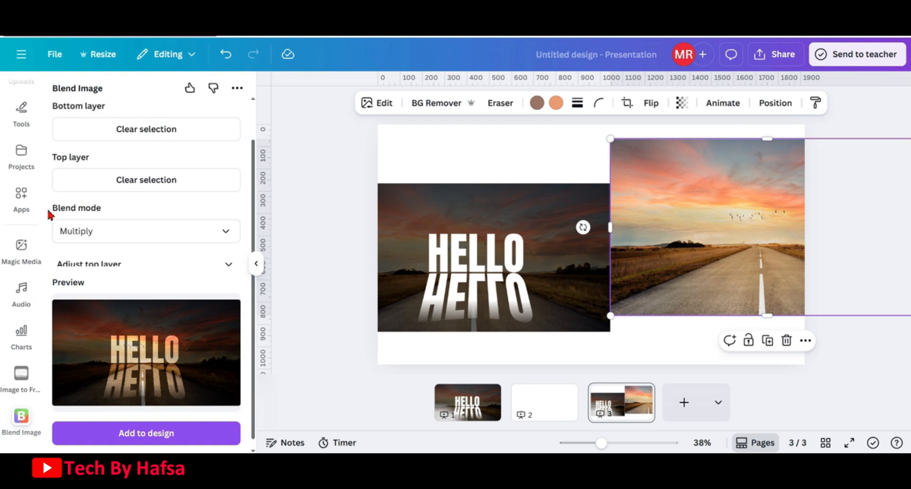
click(225, 230)
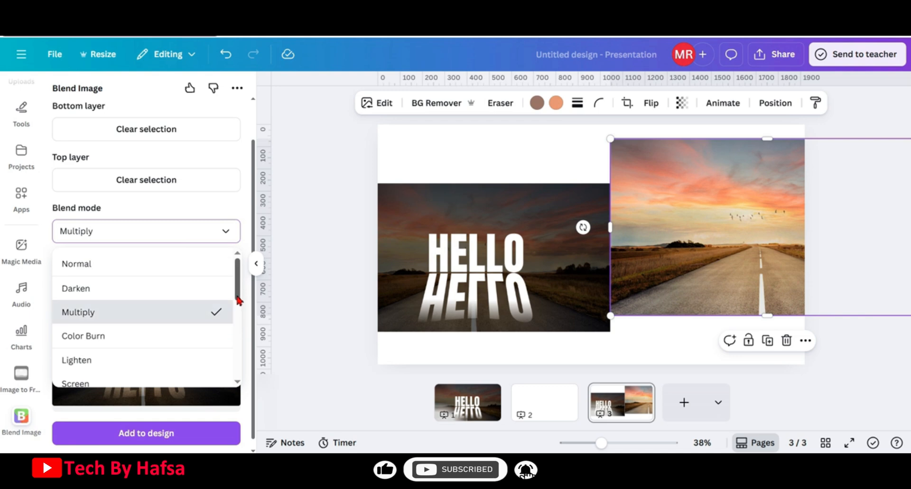
click(214, 195)
scroll(250, 196, down, 1)
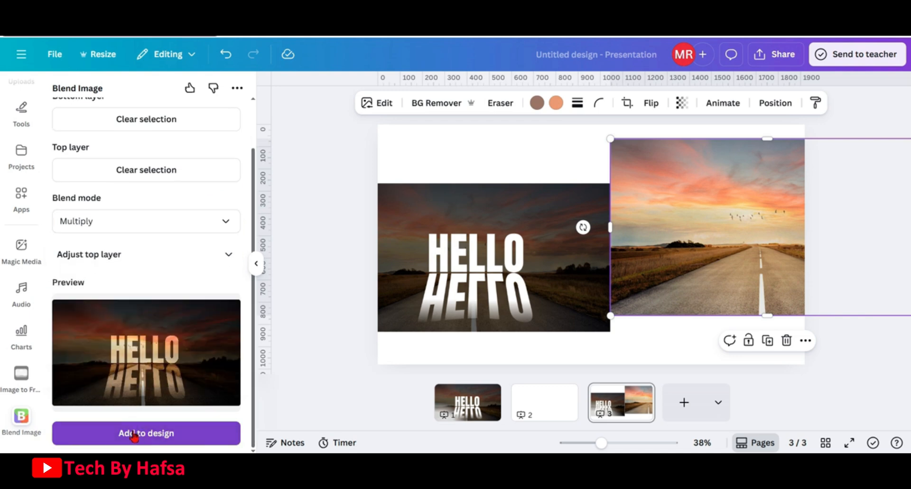
click(153, 437)
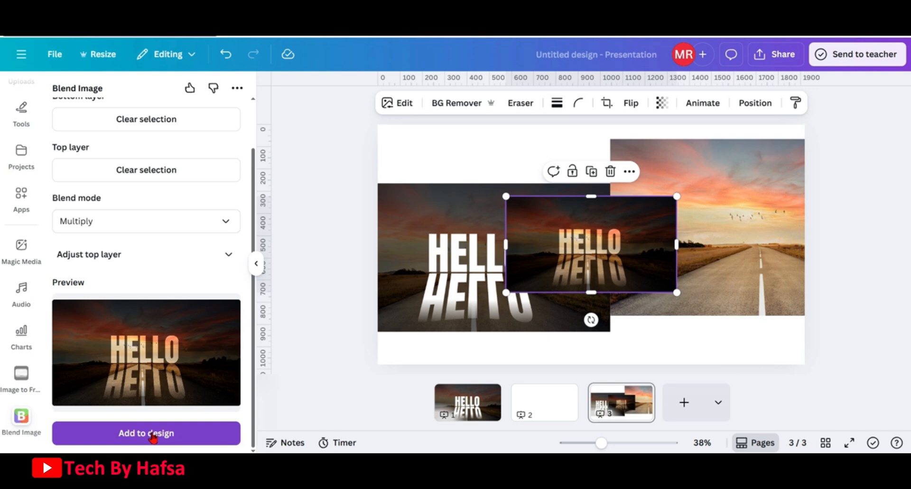
- Delete the HELLO composite and the road photo from page 3 and make the blended image fill the whole page
drag(577, 250, 450, 180)
click(579, 270)
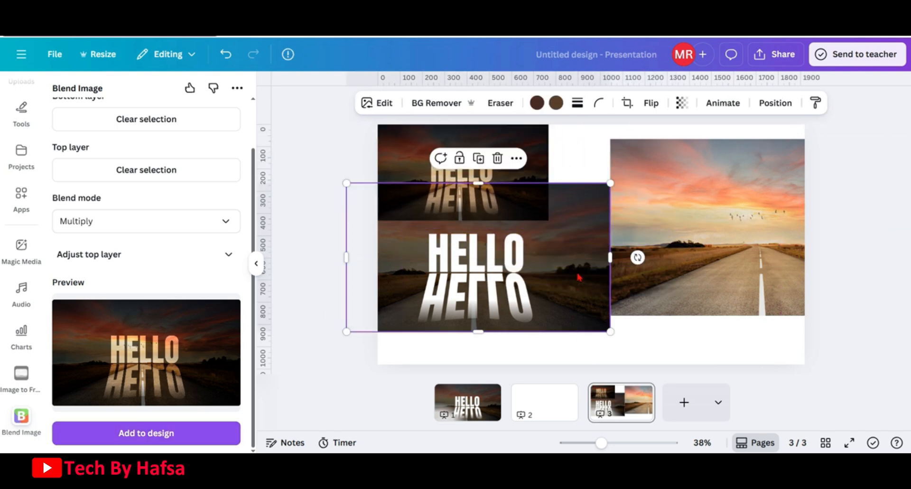
click(499, 161)
click(691, 208)
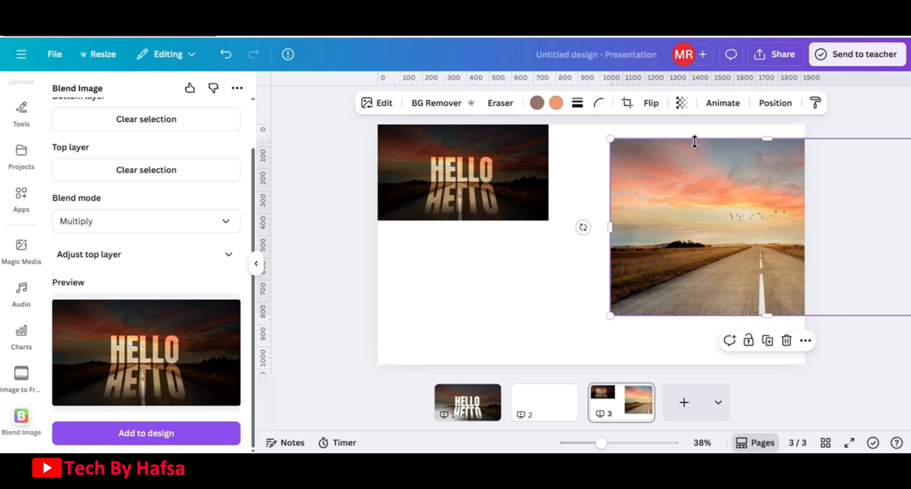
click(787, 340)
click(527, 183)
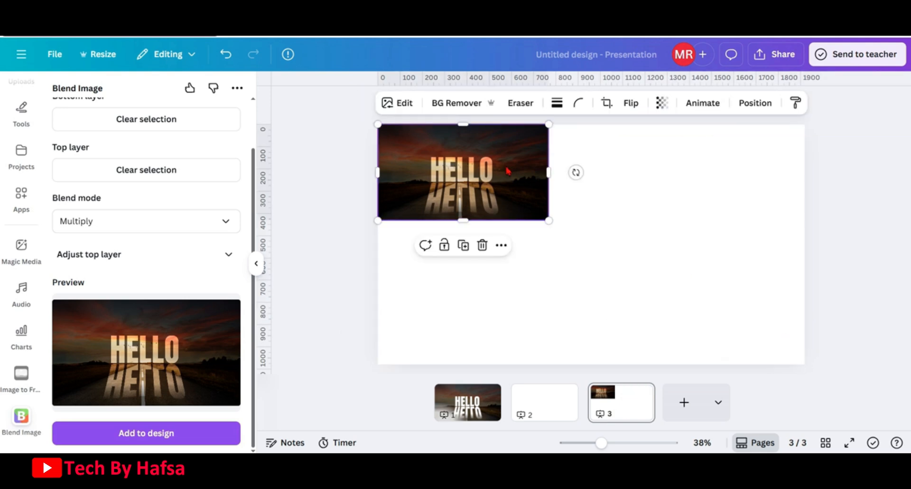
drag(549, 220, 824, 335)
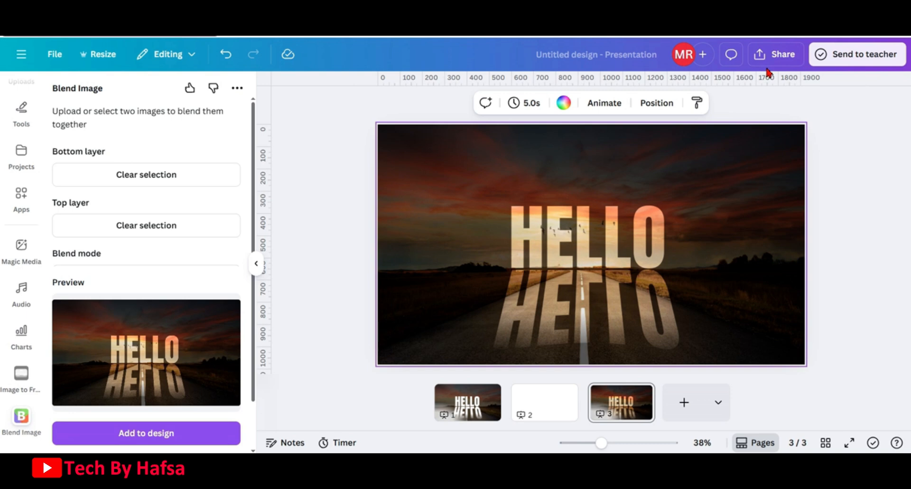
- Set up a PNG download of only the current page (Page 3)
click(774, 54)
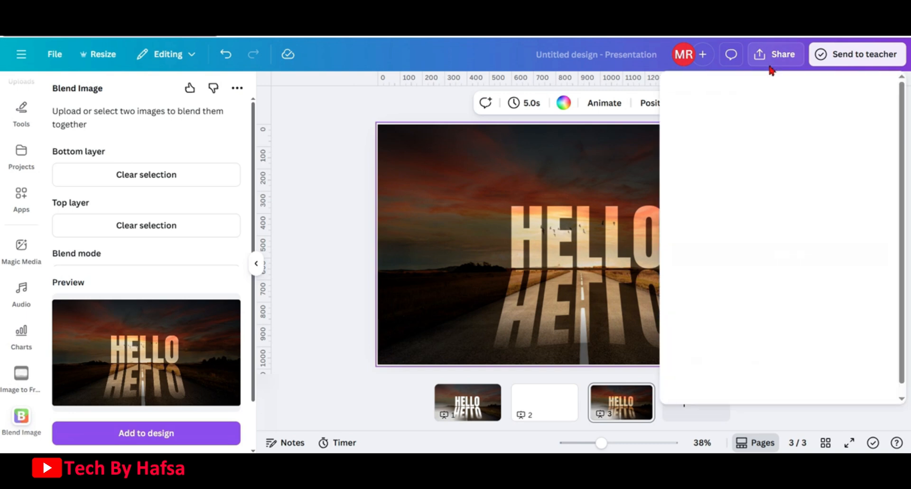
click(694, 300)
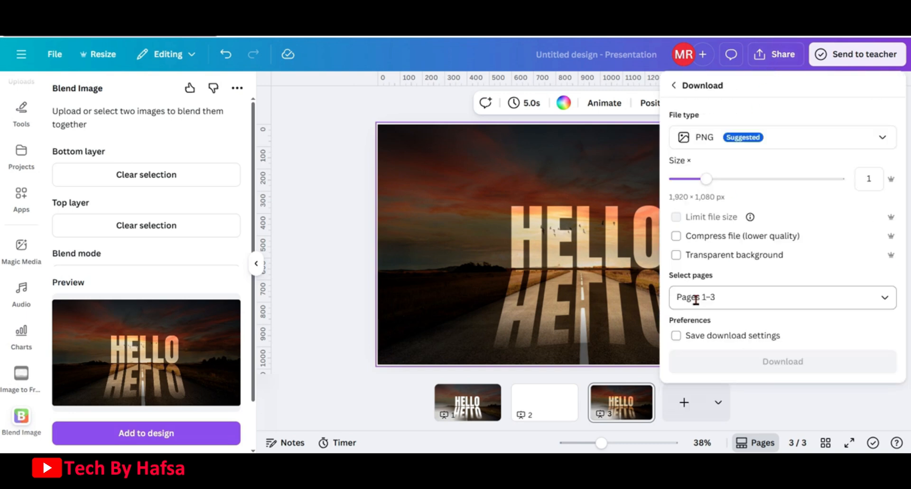
click(738, 303)
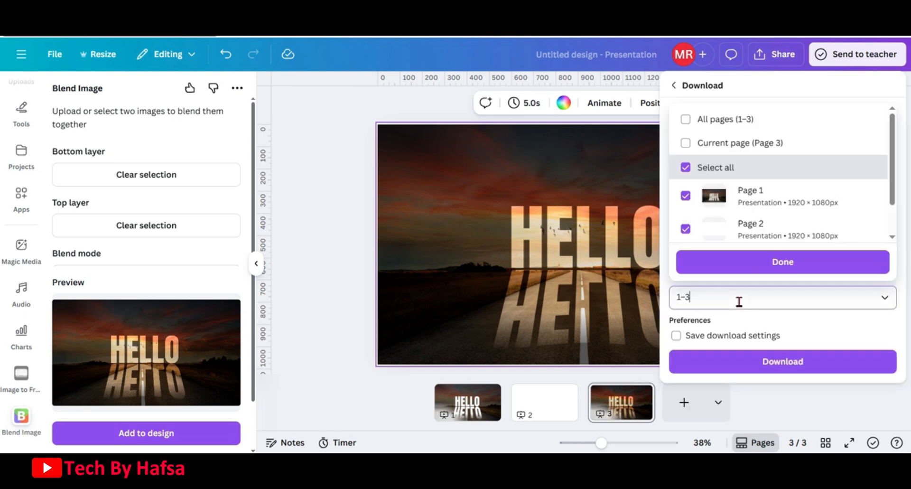
click(709, 143)
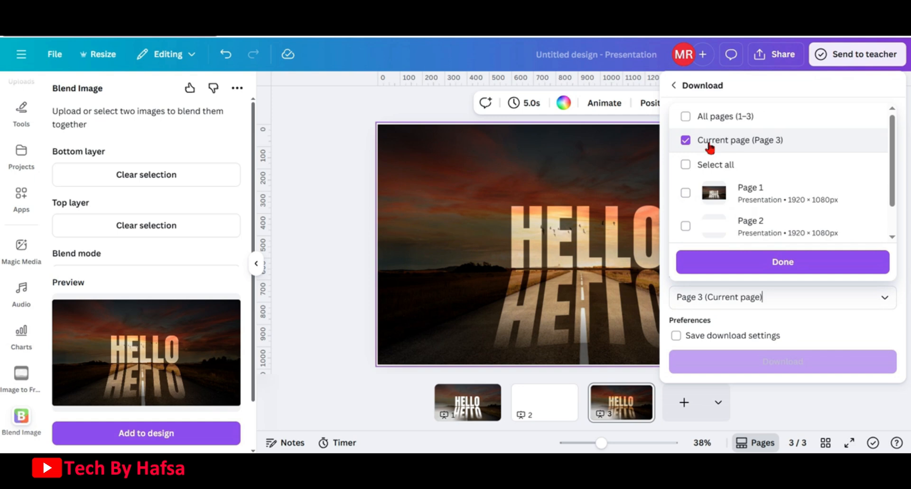
click(795, 262)
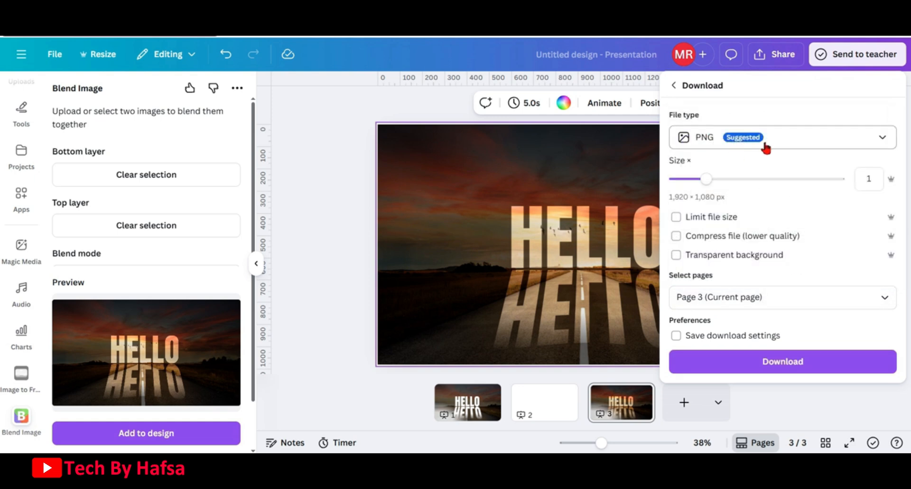